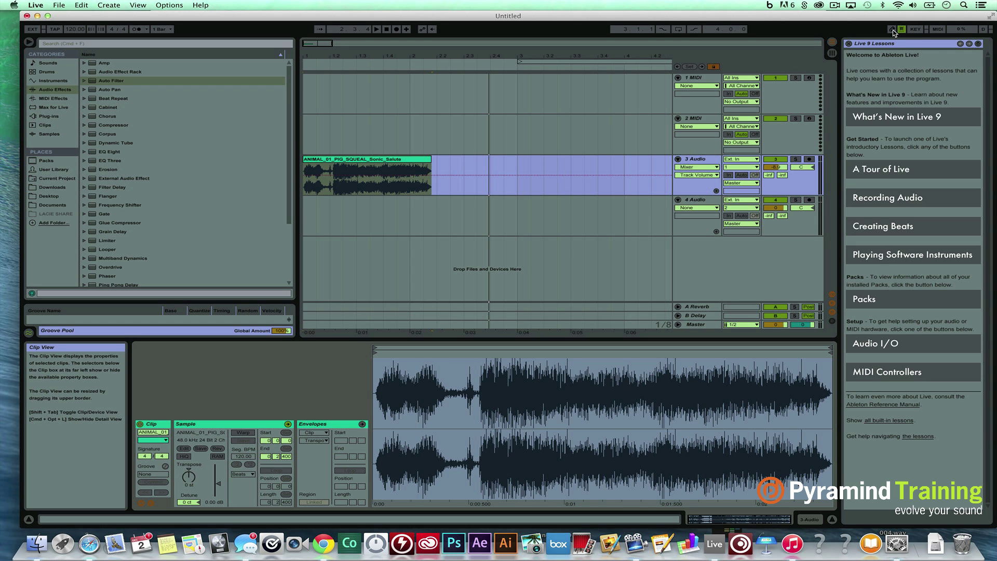
- Select and play the pig squeal clip, lowering its clip gain to about -2 dB
click(345, 162)
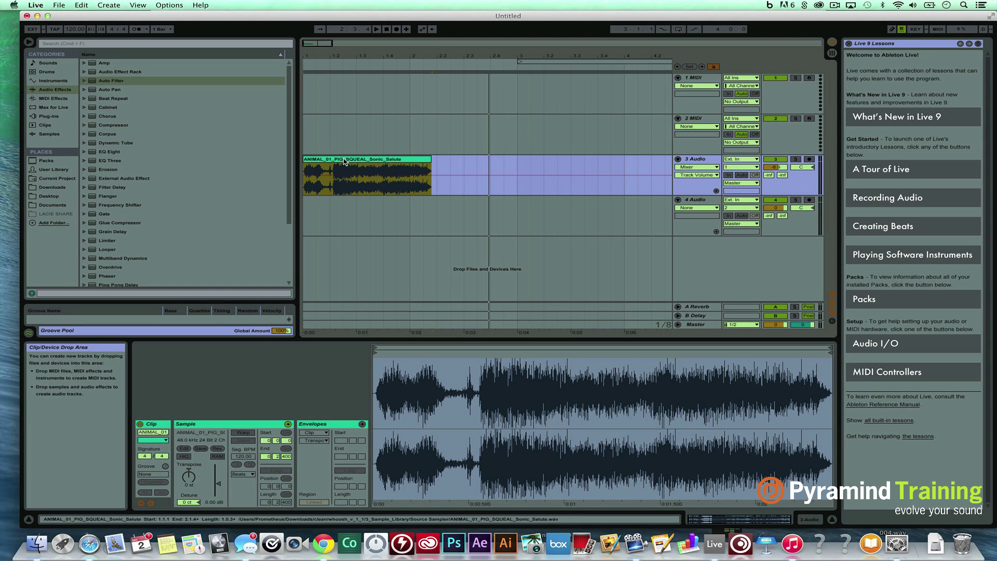
key(space)
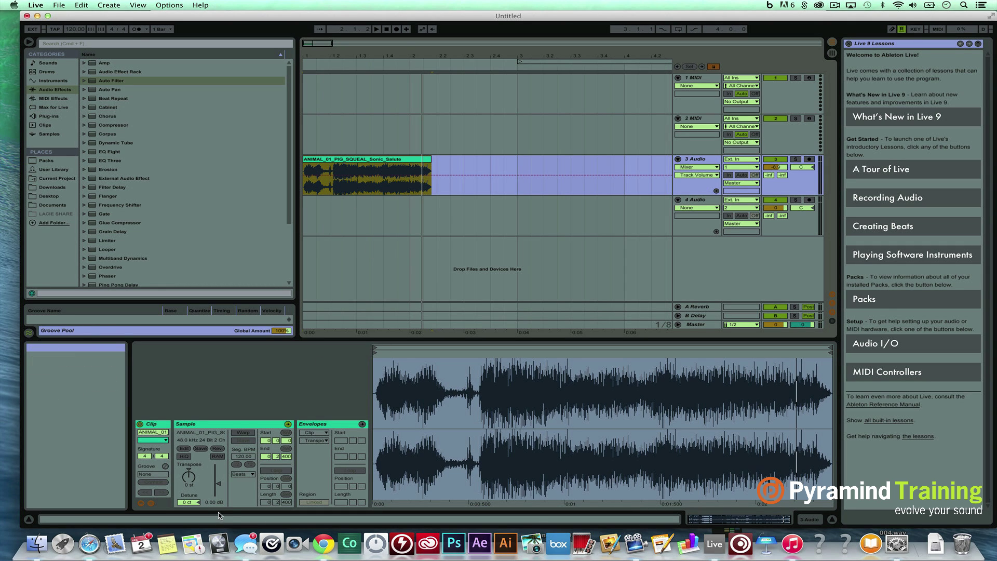
click(218, 483)
drag(218, 483, 218, 488)
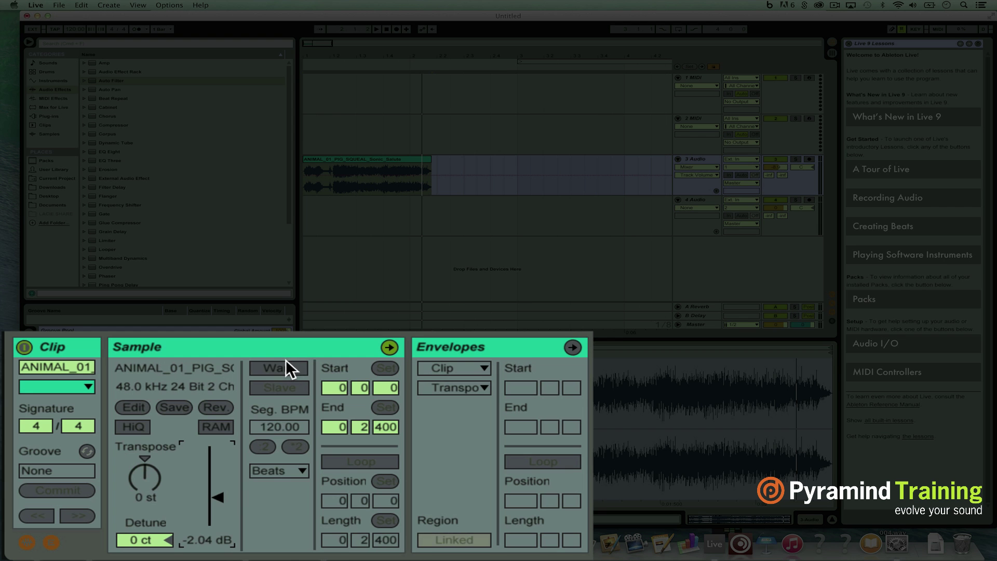
- Turn on warping for the pig squeal clip with the Re-Pitch warp mode
click(244, 431)
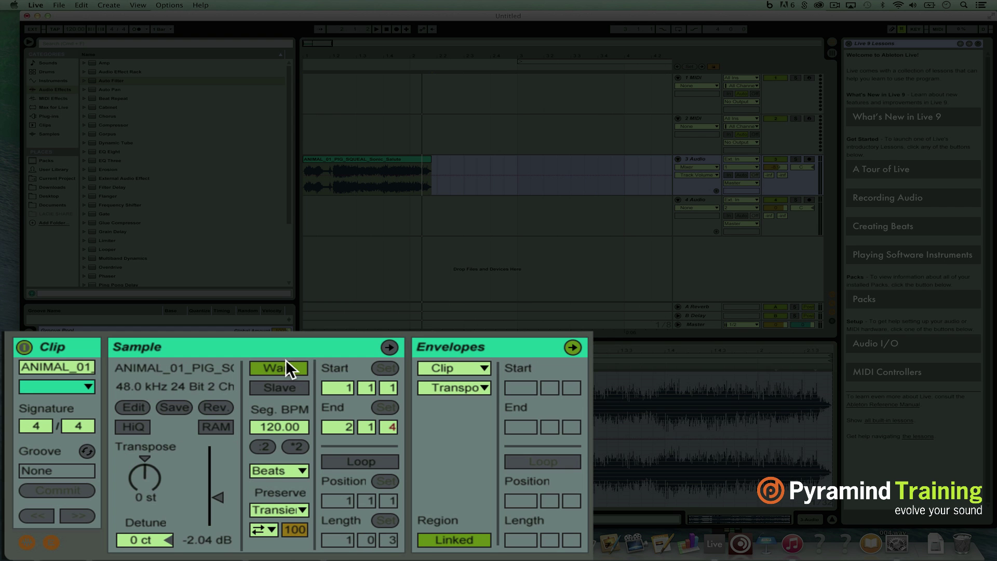
click(283, 469)
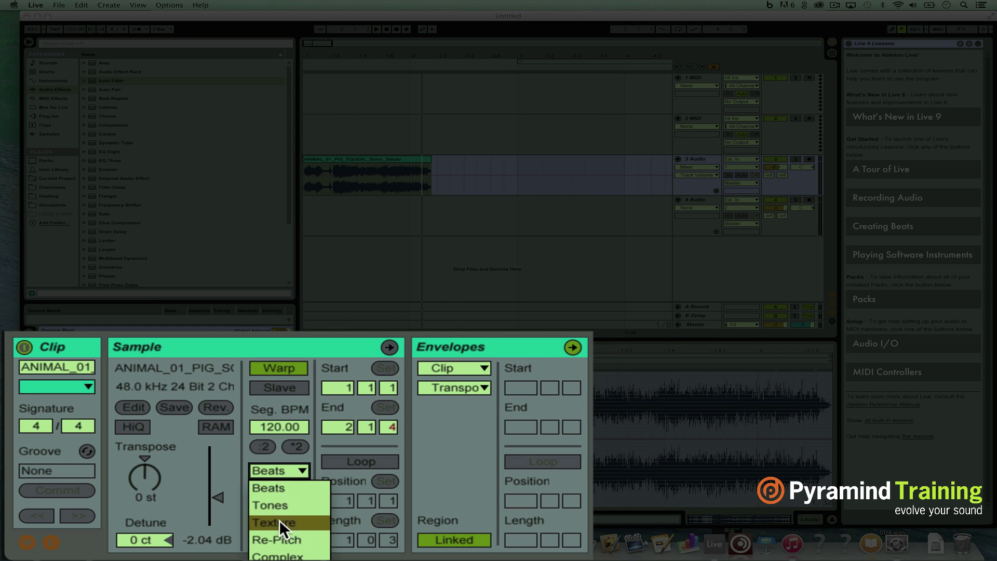
click(279, 539)
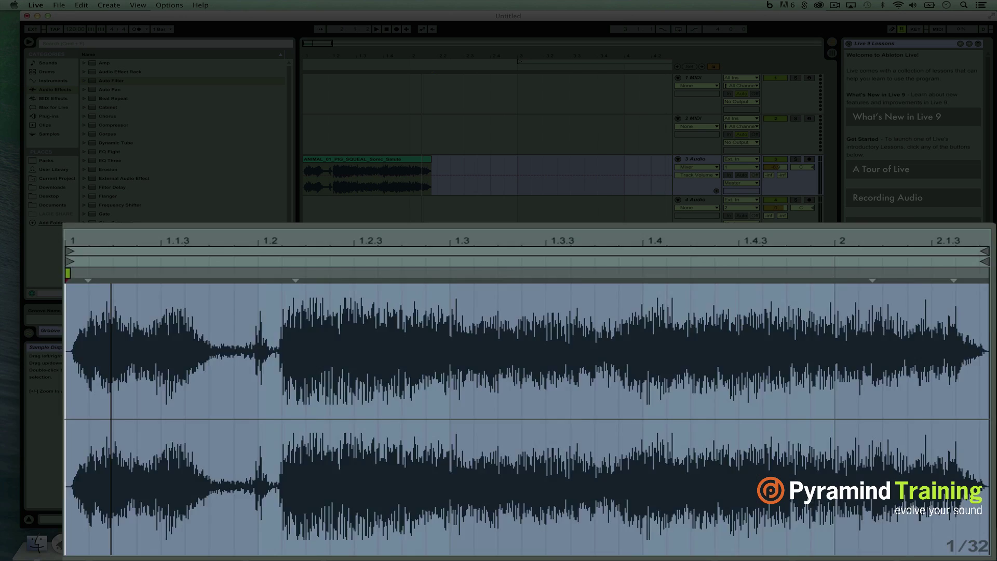
- Add a warp marker at the pig squeal's loud onset near beat 1.2
drag(121, 247, 122, 243)
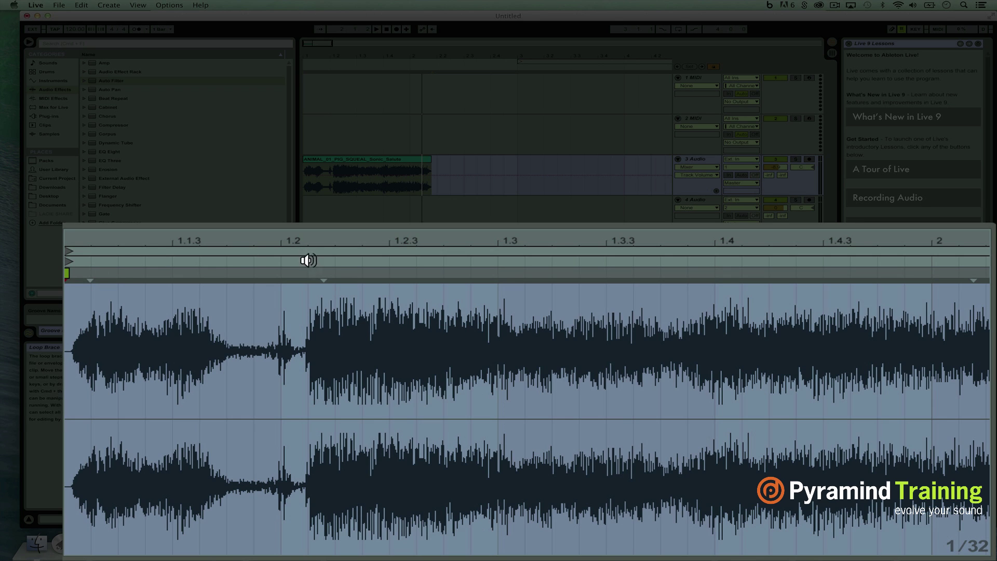
click(323, 271)
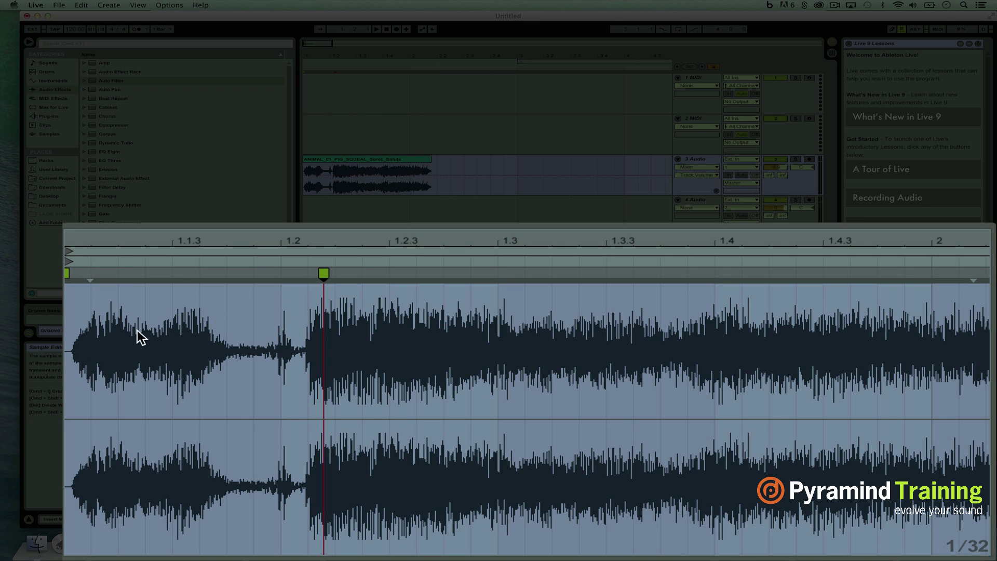
mouse_move(92, 278)
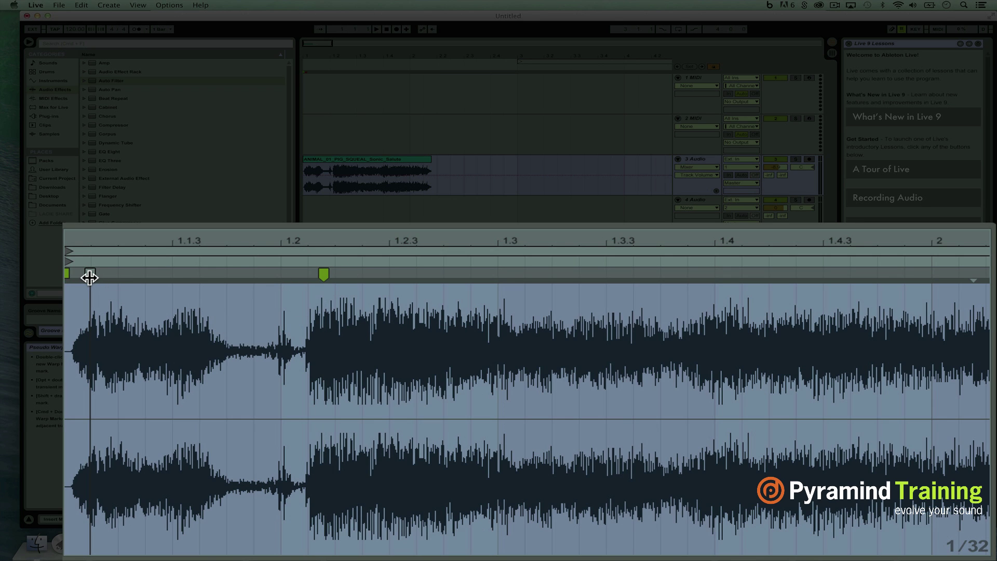
double_click(324, 273)
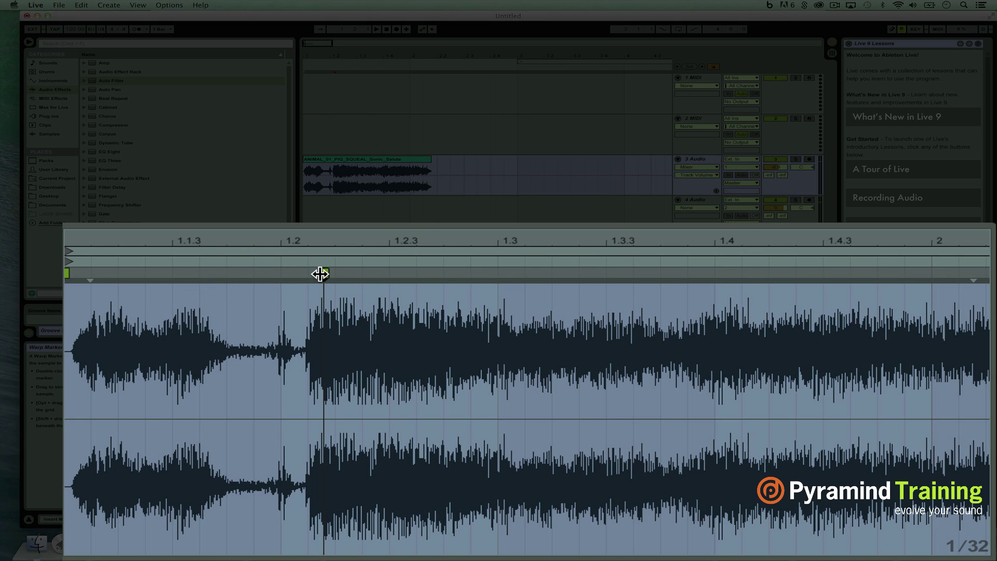
click(67, 269)
- Drag the markers later, adding one before the burst, so the burst lands near 1.4
mouse_move(326, 273)
mouse_down()
mouse_move(448, 257)
mouse_move(525, 263)
mouse_move(496, 253)
mouse_move(542, 252)
mouse_up()
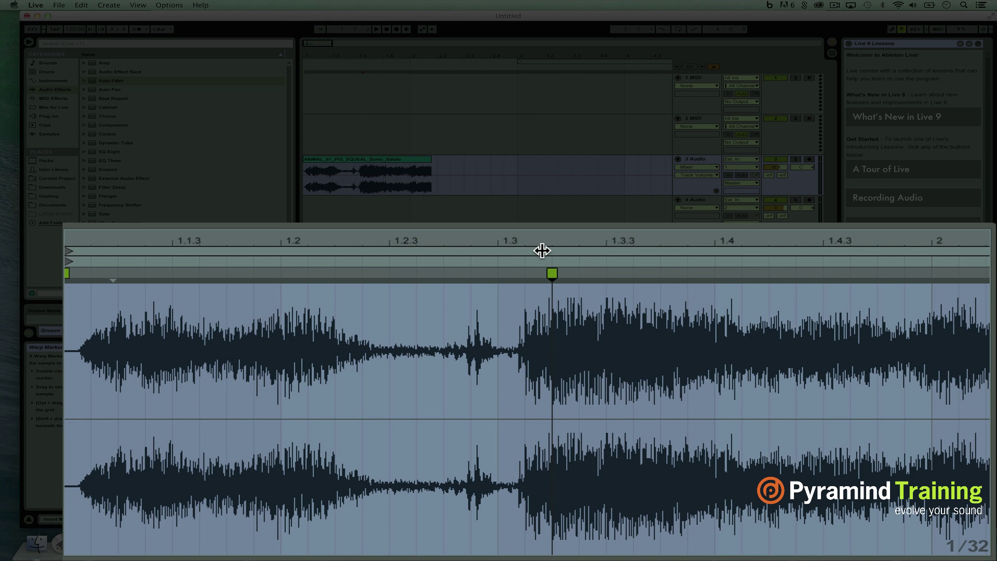
key(space)
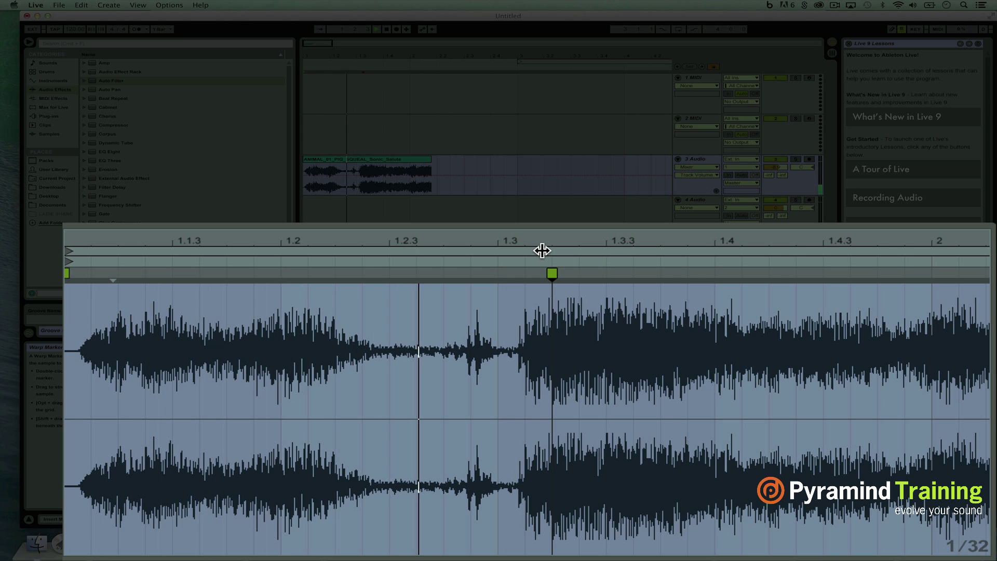
drag(543, 250, 619, 245)
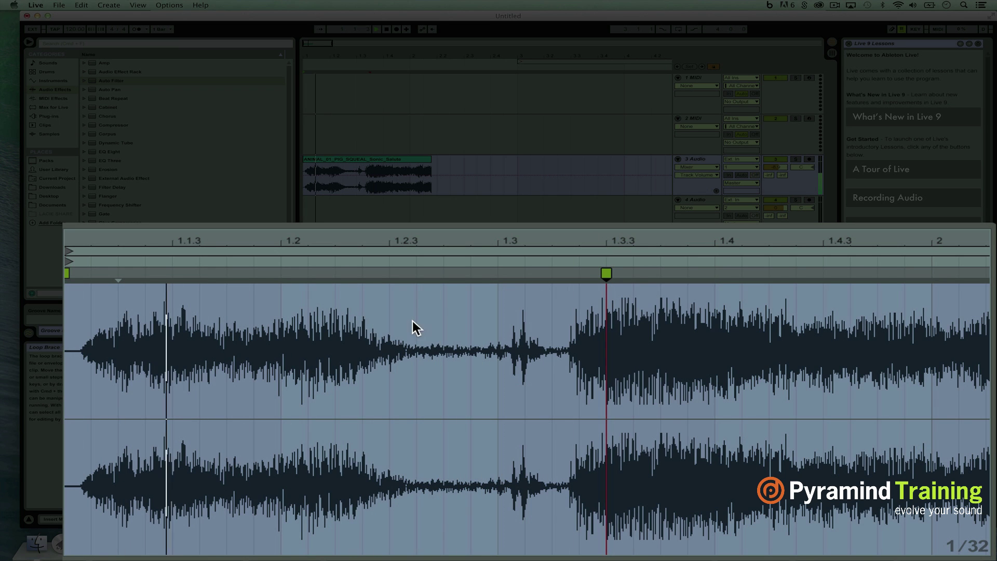
double_click(483, 273)
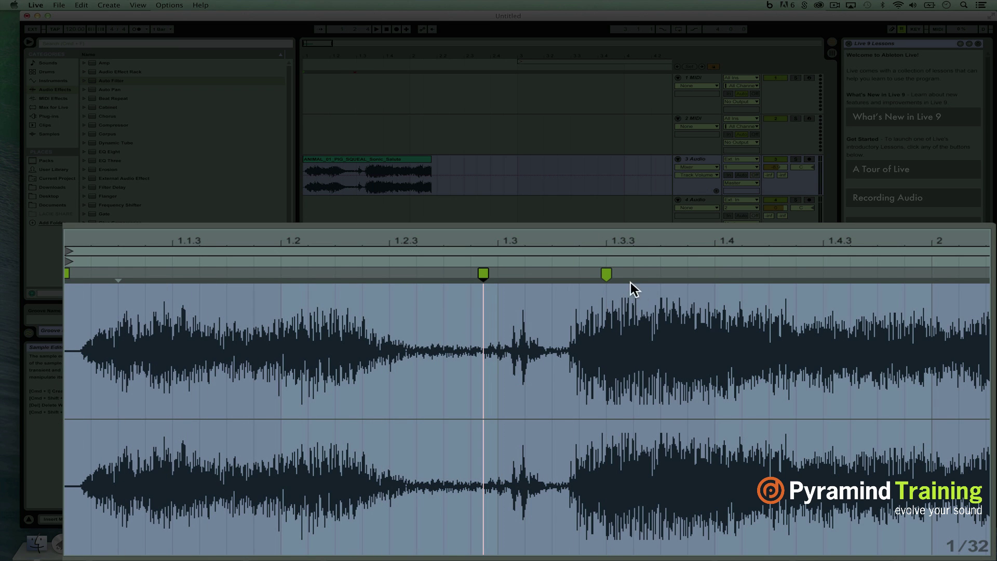
drag(607, 273, 741, 272)
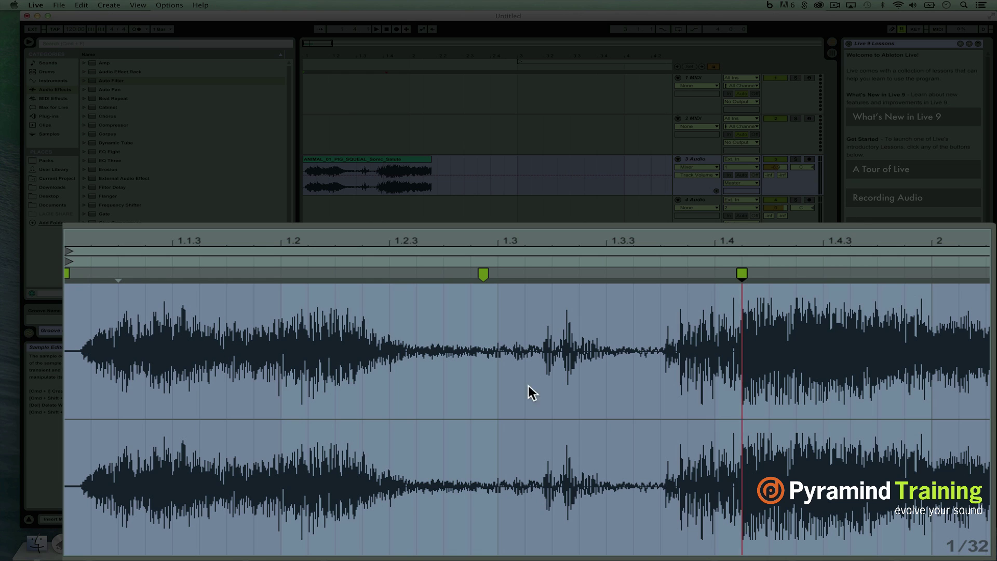
key(space)
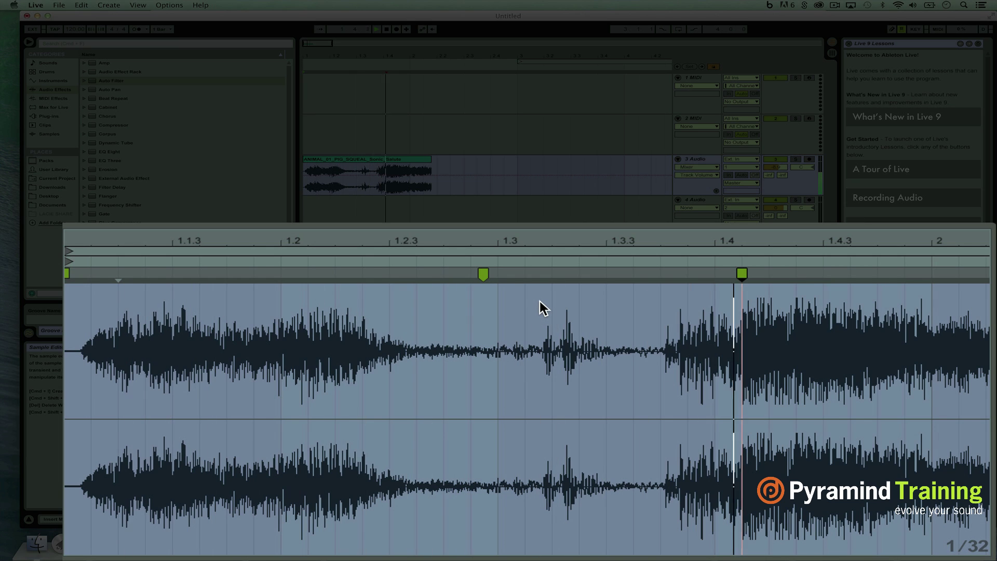
- Move the burst's warp marker just before 1.4 and stretch the opening transient earlier
double_click(658, 273)
double_click(742, 273)
click(662, 274)
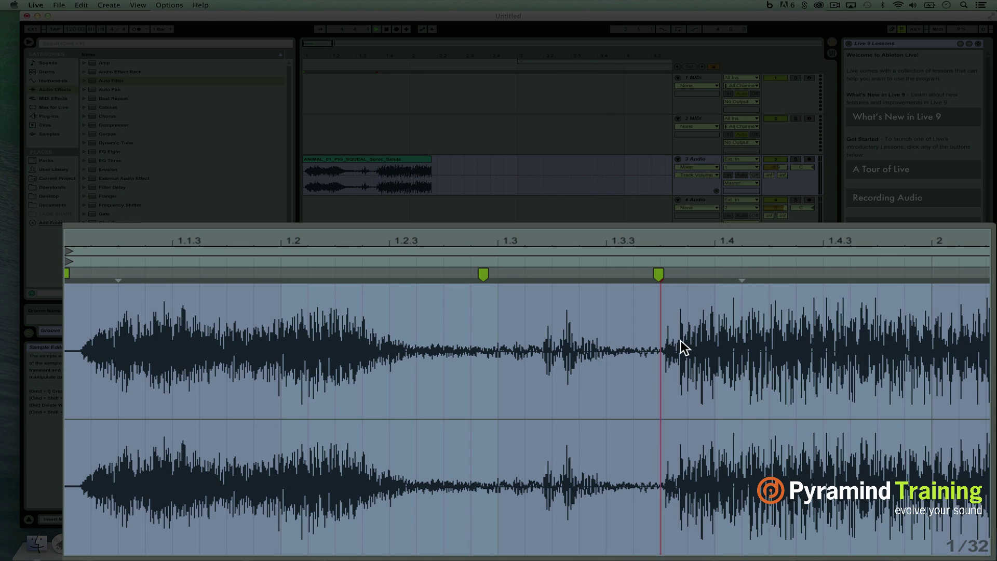
scroll(681, 341, right, 10)
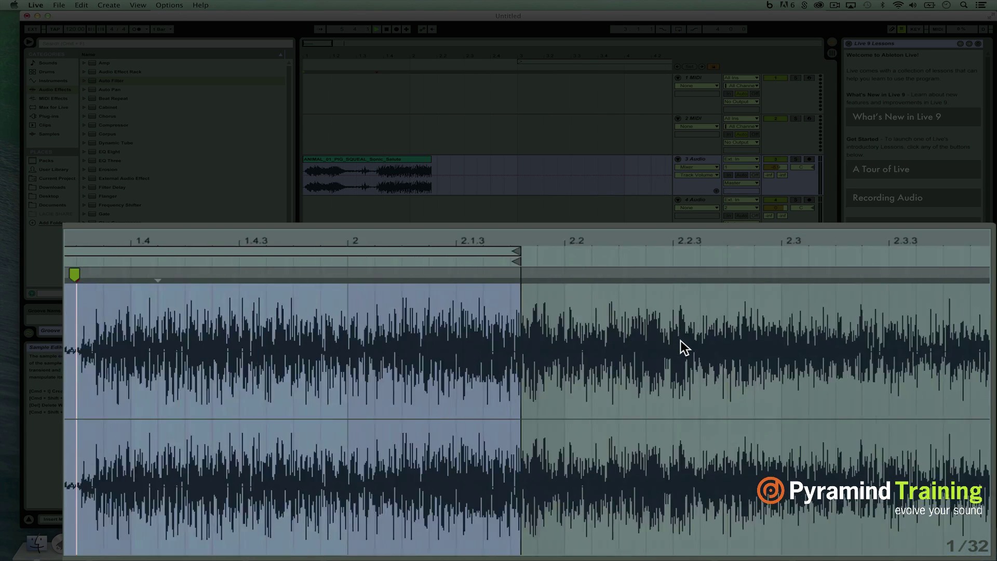
scroll(681, 341, left, 10)
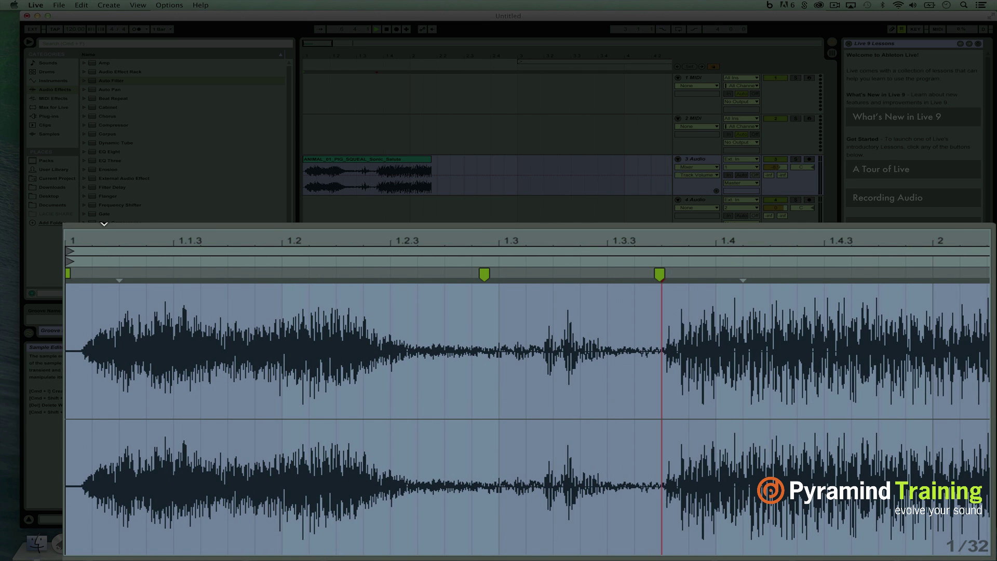
mouse_move(117, 278)
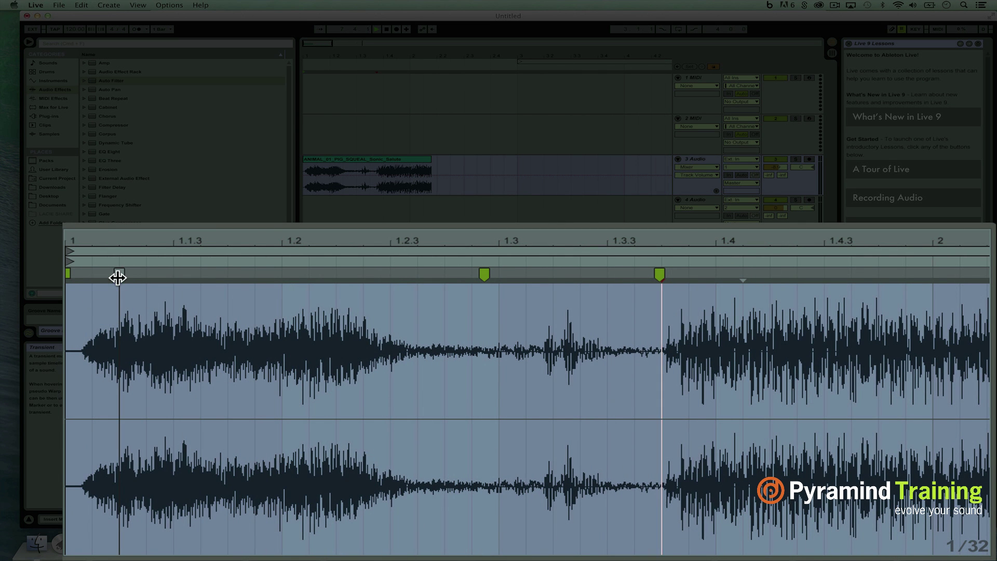
drag(117, 278, 67, 278)
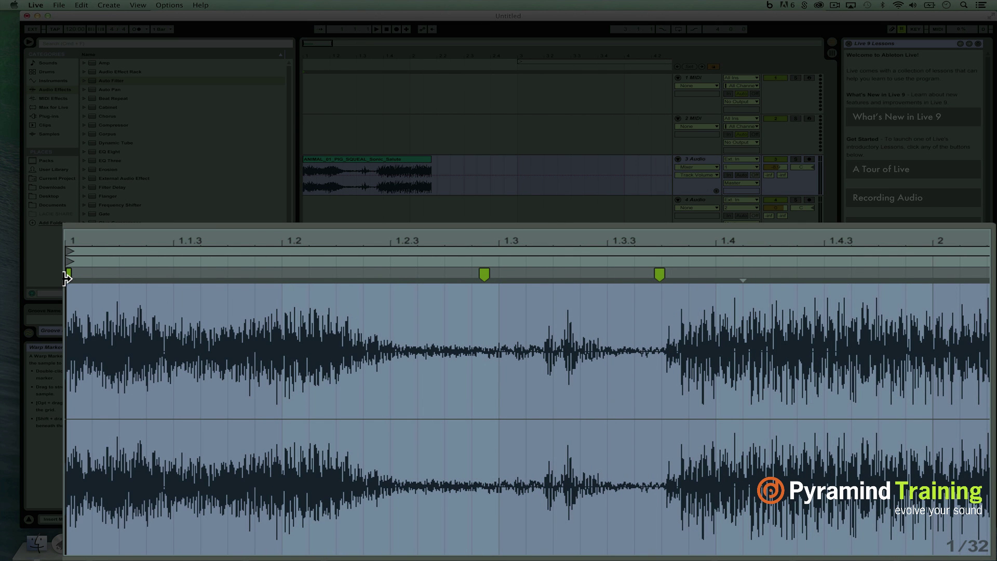
key(space)
key(space)
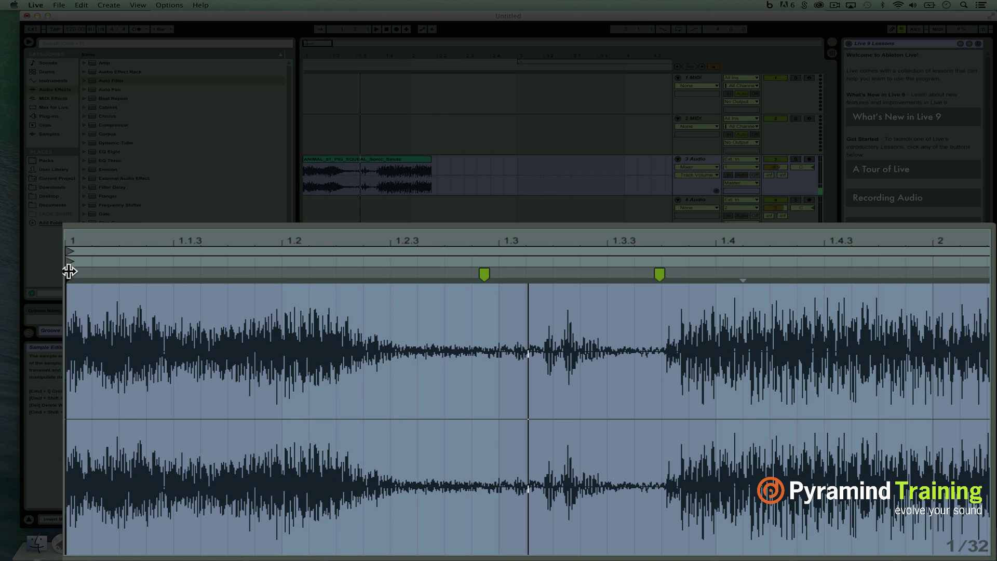
- Zoom in on the clip beginning and set the opening warp marker at beat 1
drag(106, 240, 206, 241)
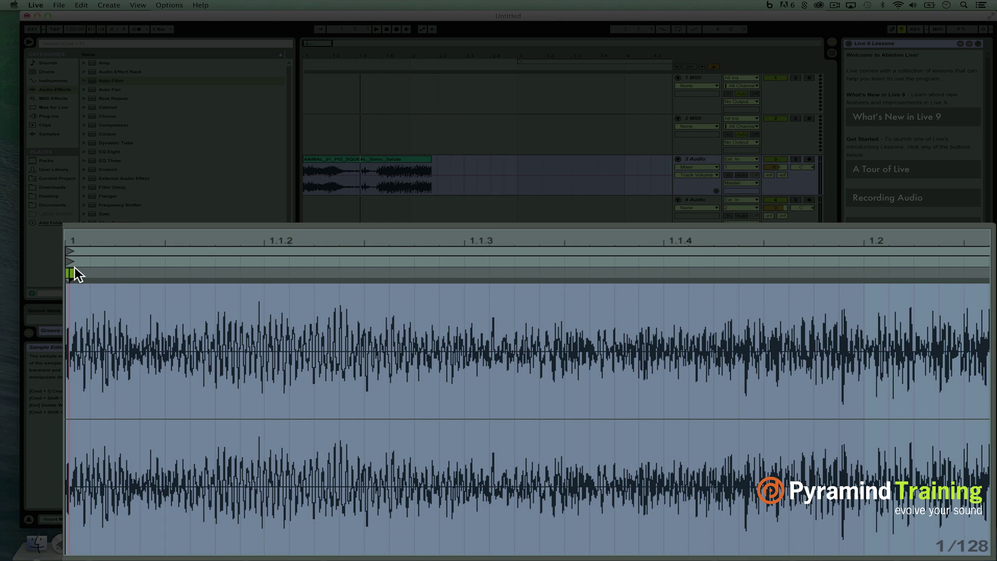
drag(72, 273, 166, 274)
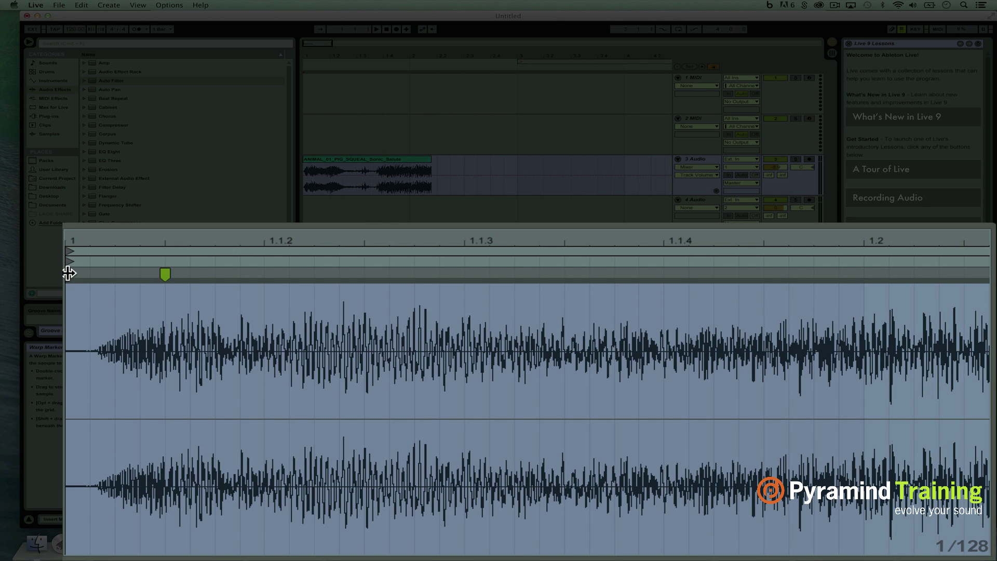
drag(167, 275, 75, 275)
scroll(102, 328, left, 5)
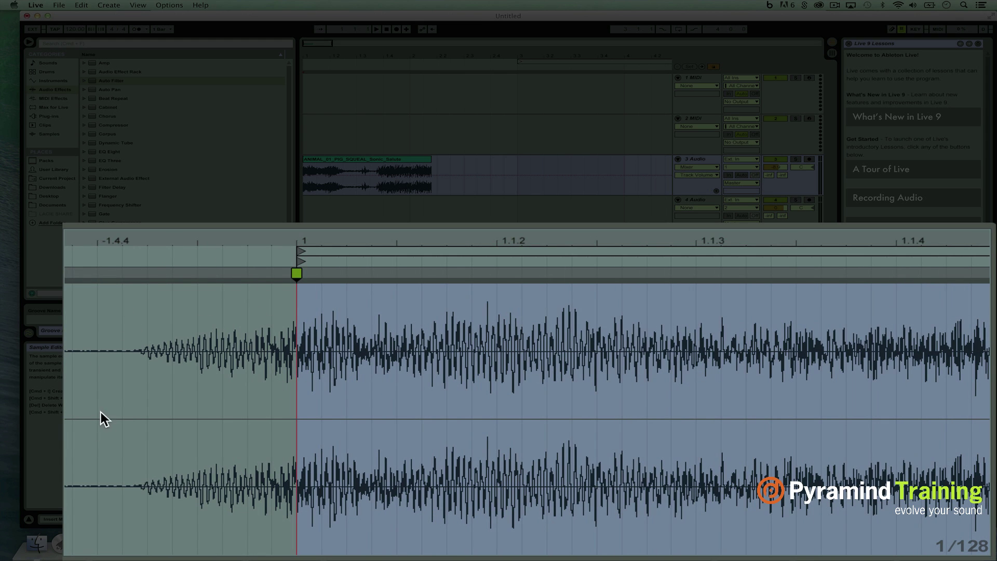
- Zoom in on the pig squeal clip and pull its start marker back to about -1.4.4
key(space)
key(space)
drag(312, 65, 312, 54)
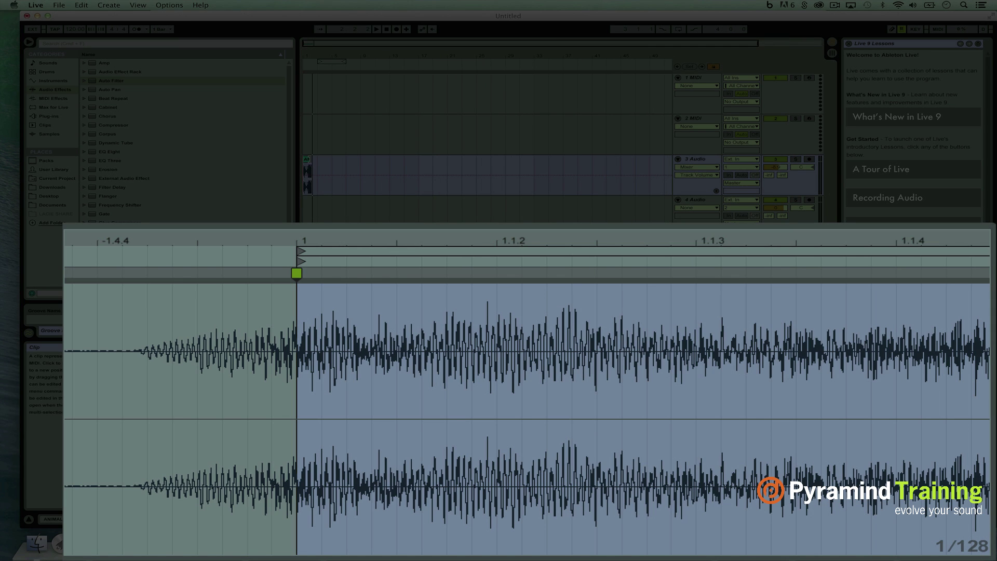
key(plus)
key(space)
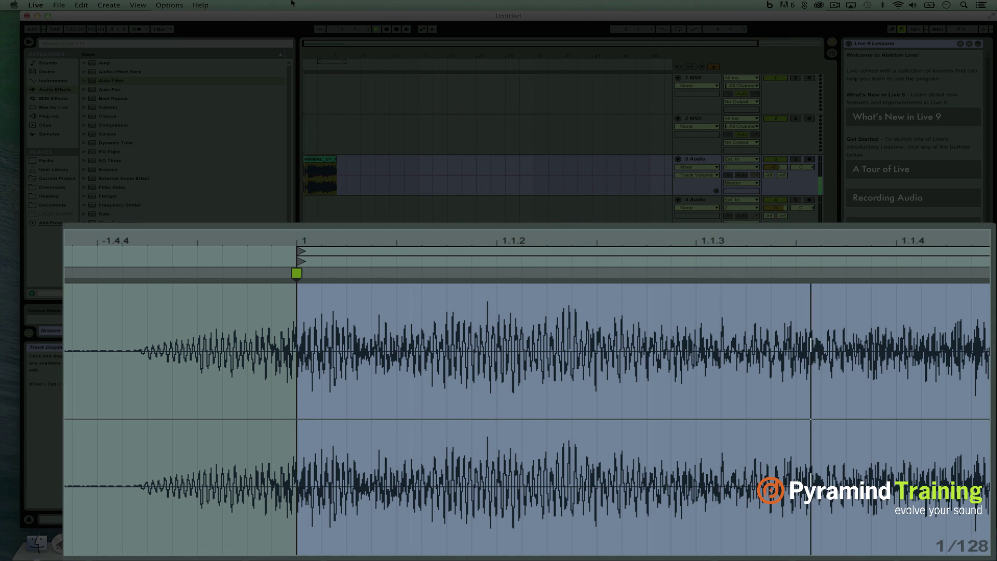
key(plus)
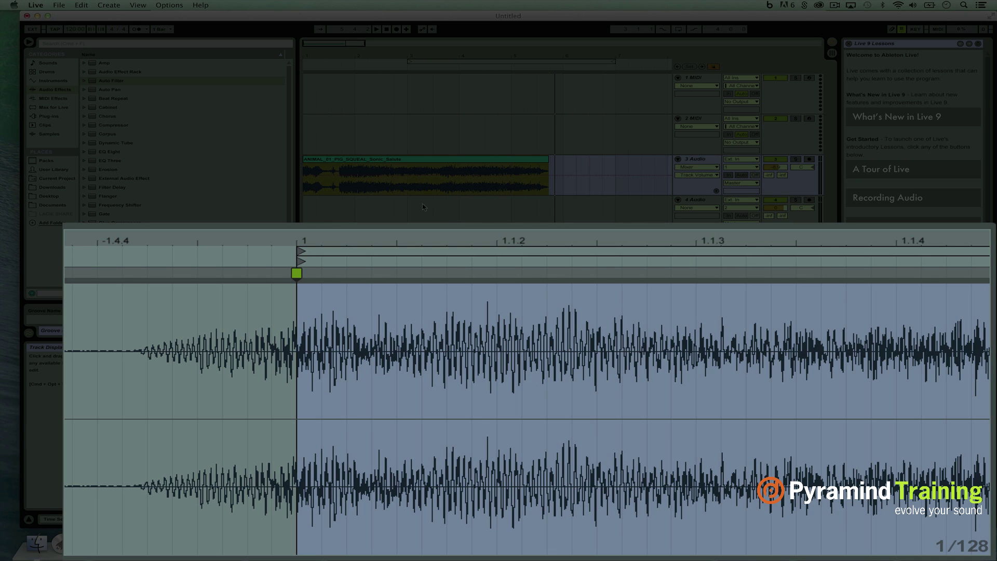
key(space)
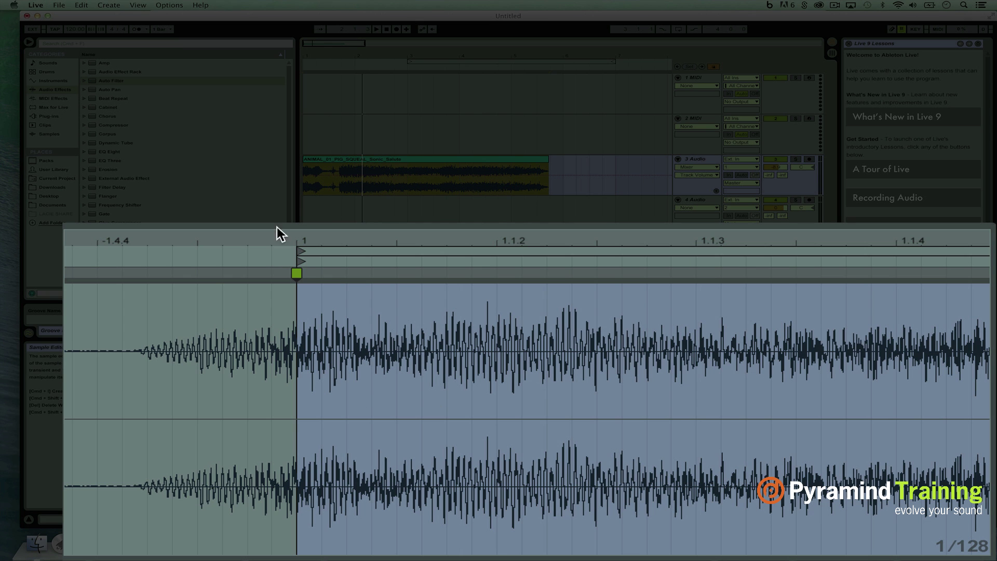
drag(295, 273, 69, 276)
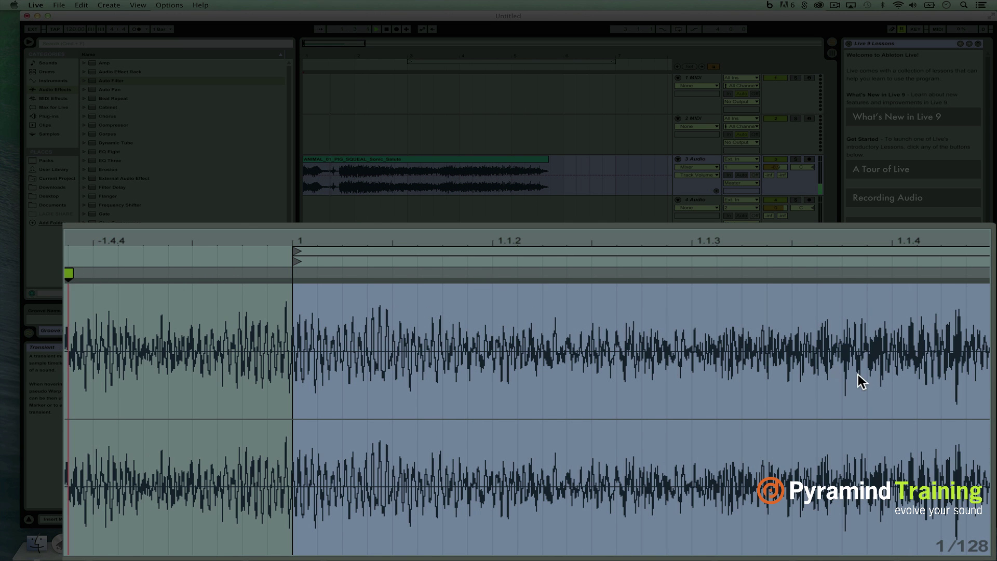
- Add a warp marker at the first burst and stretch it out to bar 1.3
drag(799, 240, 798, 229)
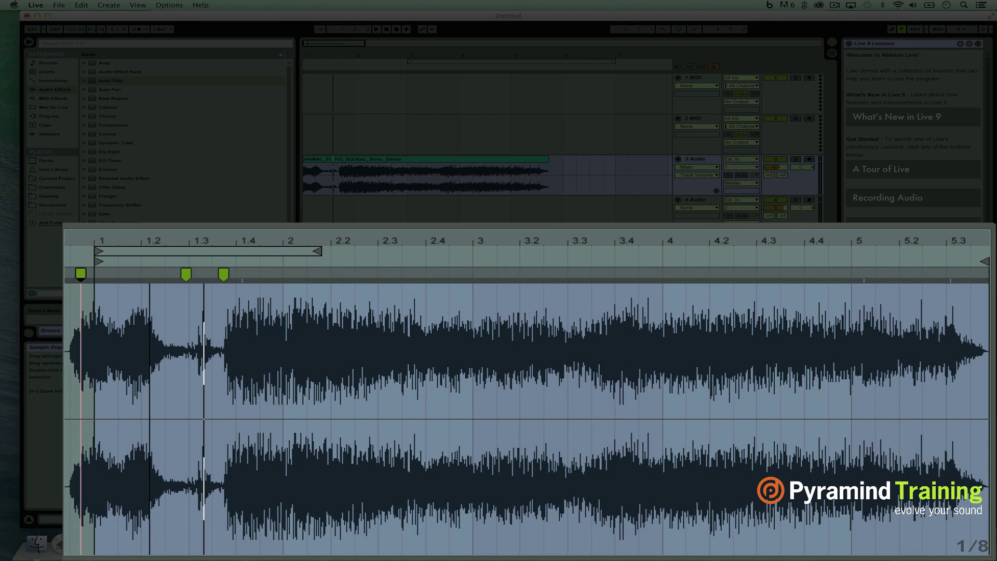
double_click(140, 279)
drag(141, 278, 186, 280)
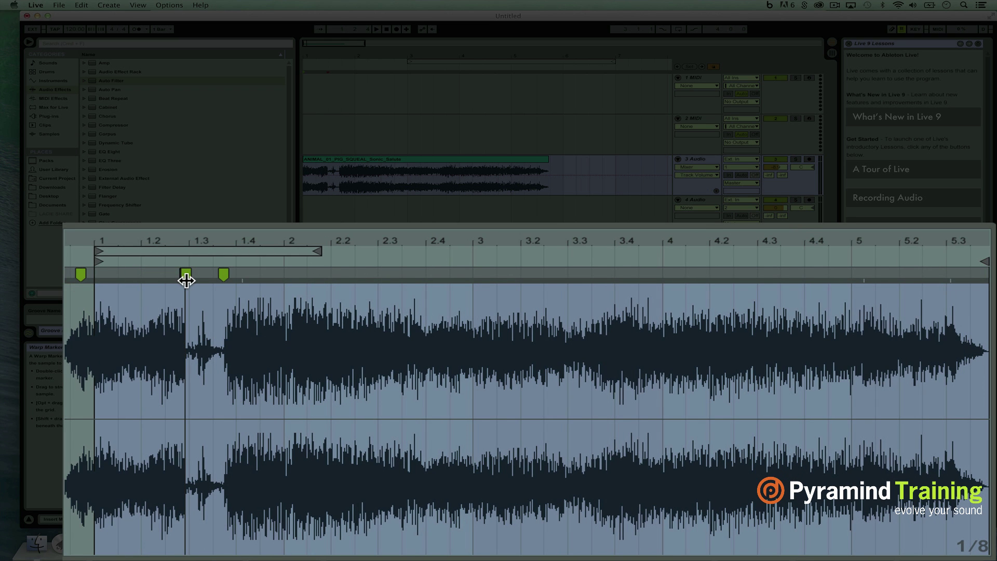
key(space)
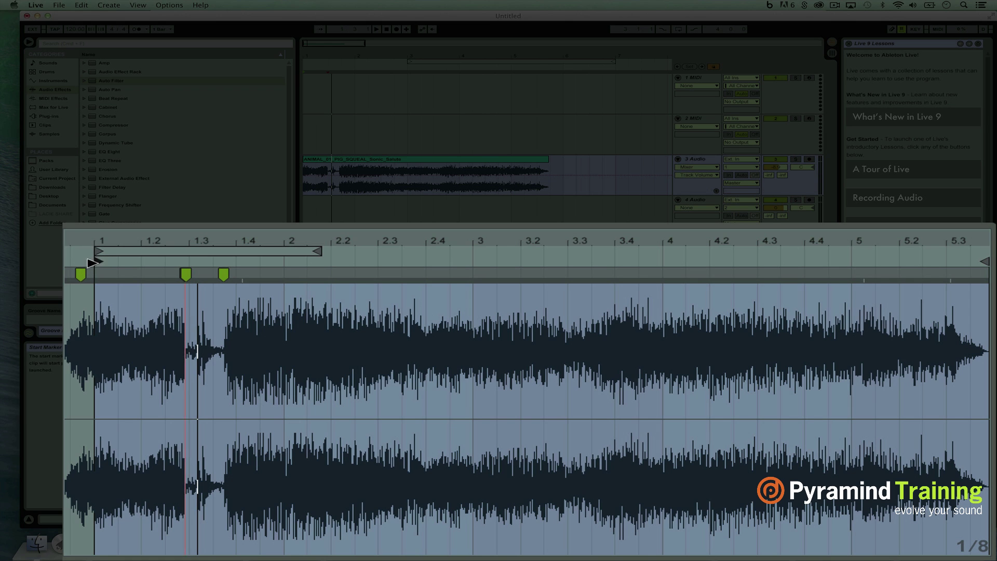
- Move the pig squeal clip's start marker to the very beginning of the sample
drag(91, 263, 69, 261)
key(space)
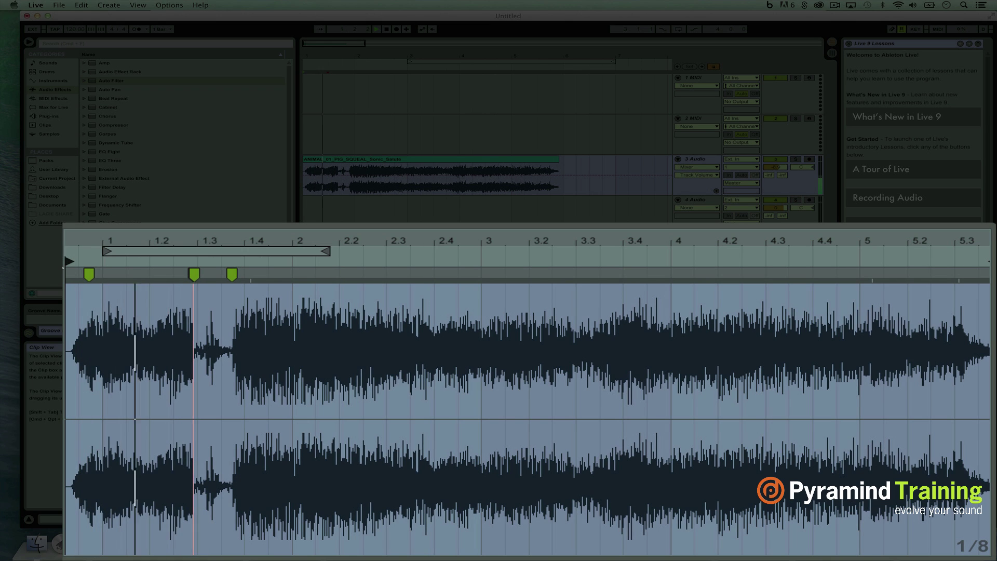
click(204, 273)
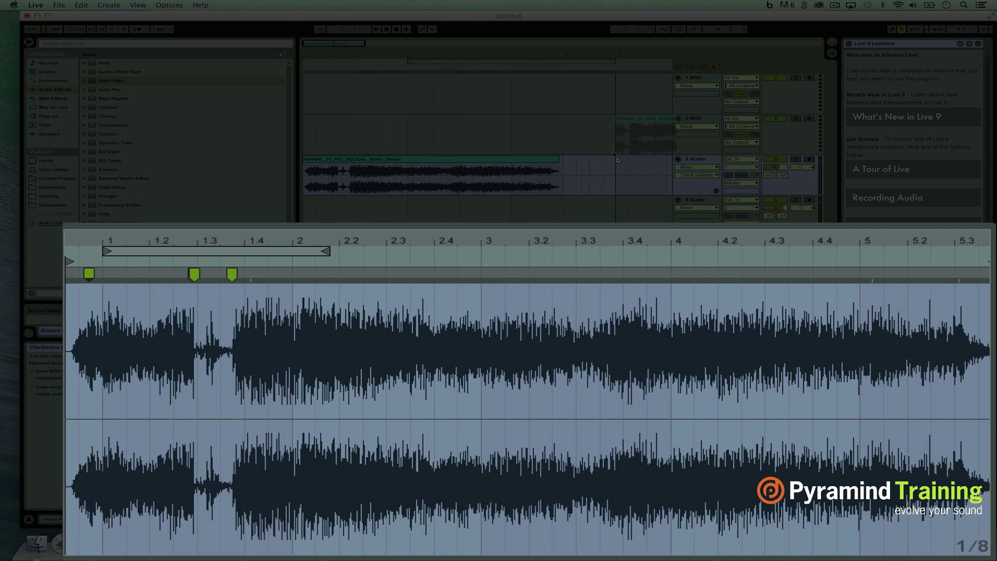
- Slide the second pig squeal clip earlier on the track and audition it
drag(633, 161, 607, 161)
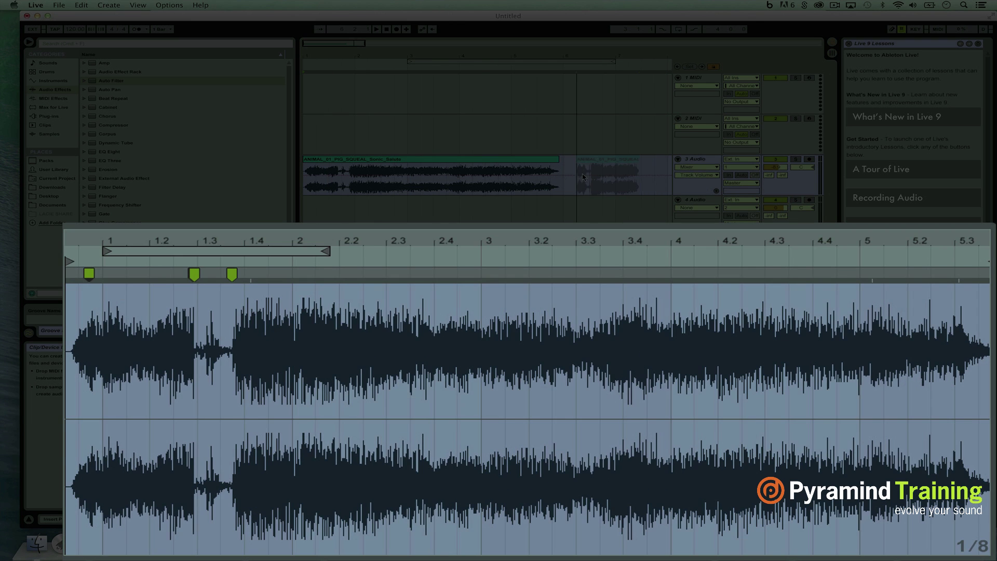
key(space)
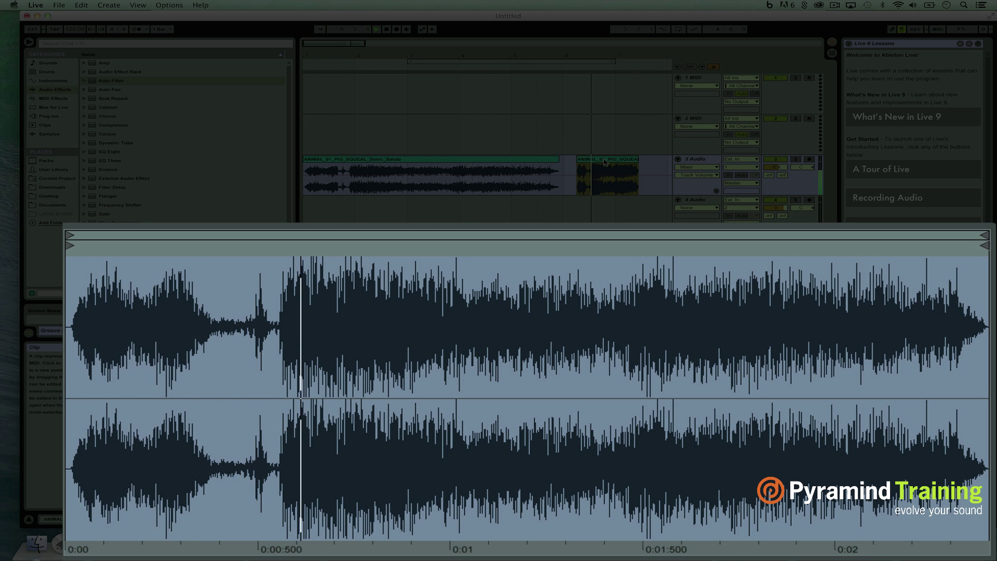
click(491, 163)
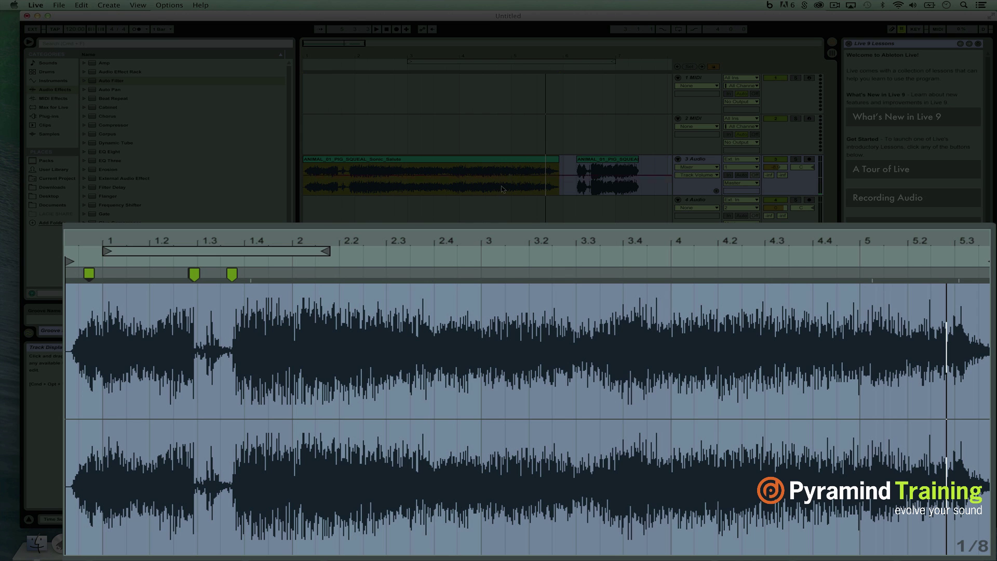
- Zoom the arrangement out to show more bars and stop the pig squeal playback
drag(510, 56, 510, 43)
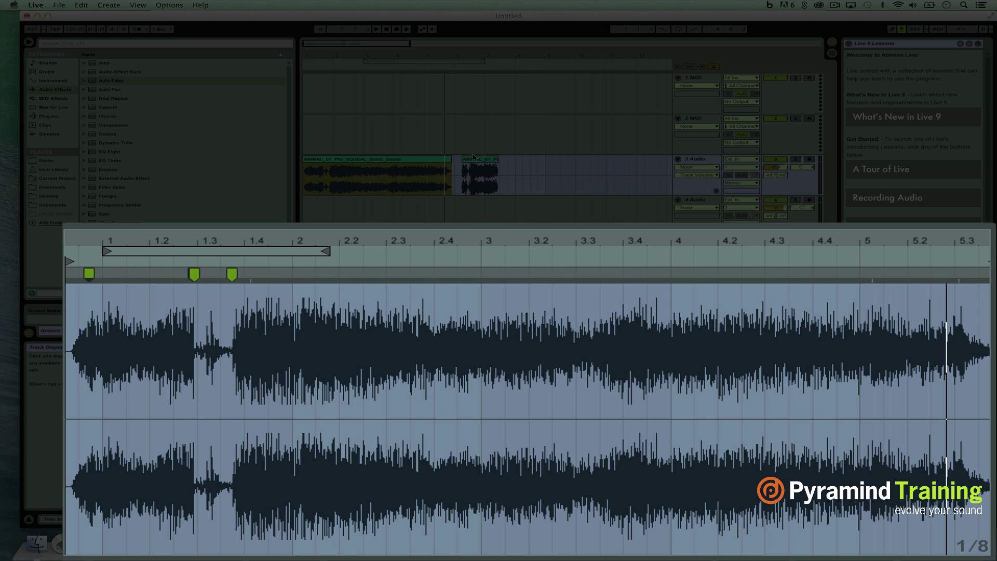
key(space)
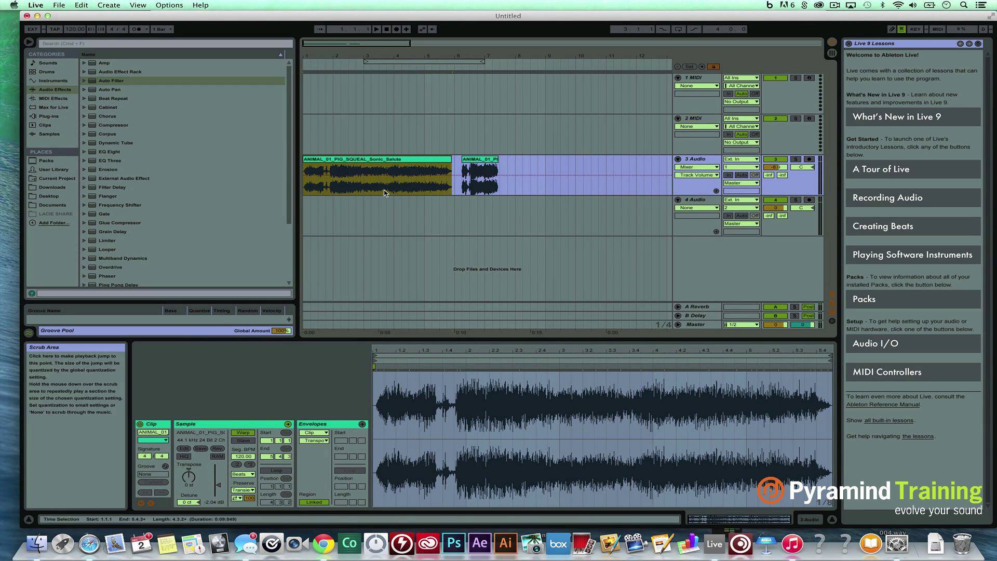
key(space)
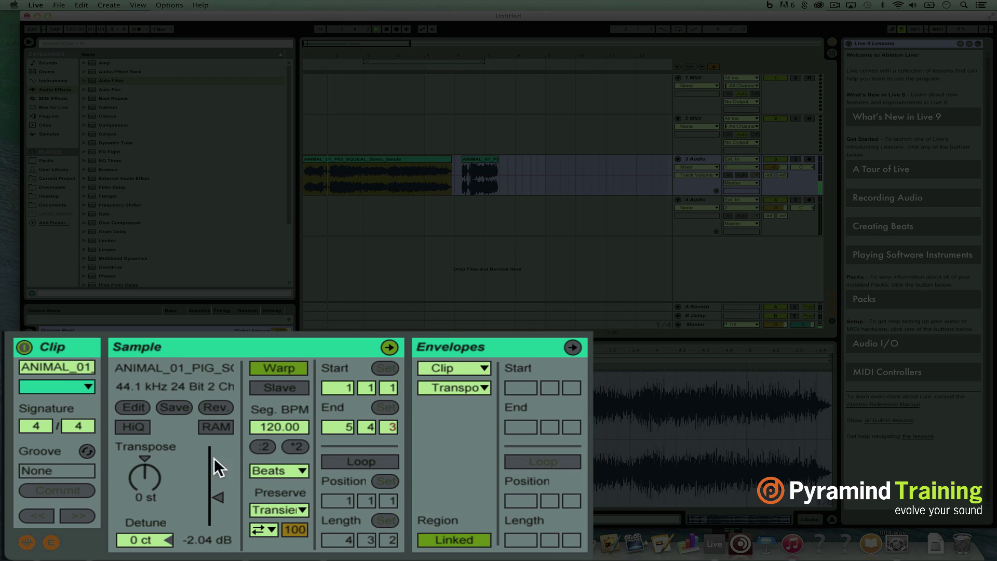
- Transpose the pig squeal clip up to 21 st and bring up the warp mode list
drag(151, 483, 151, 460)
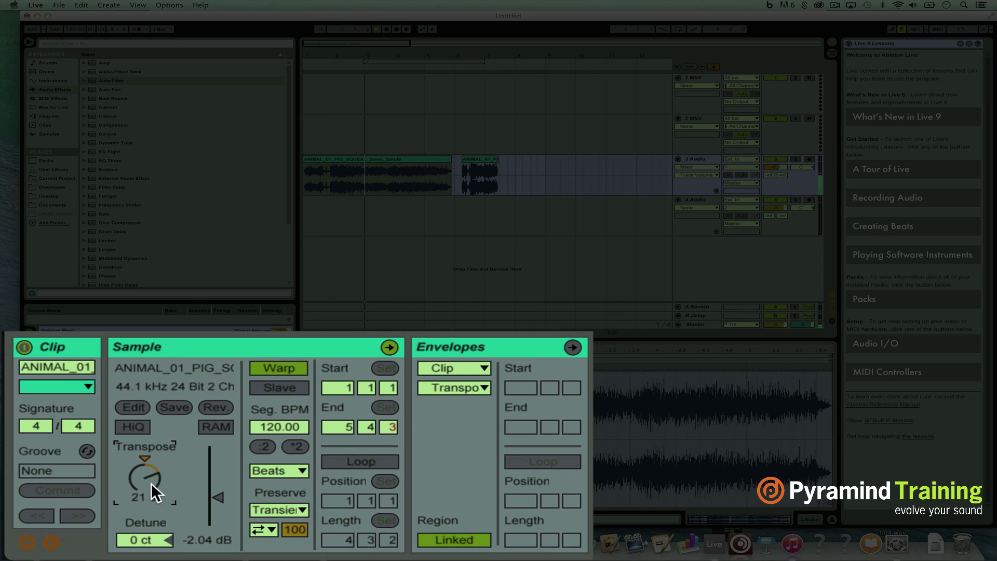
click(267, 469)
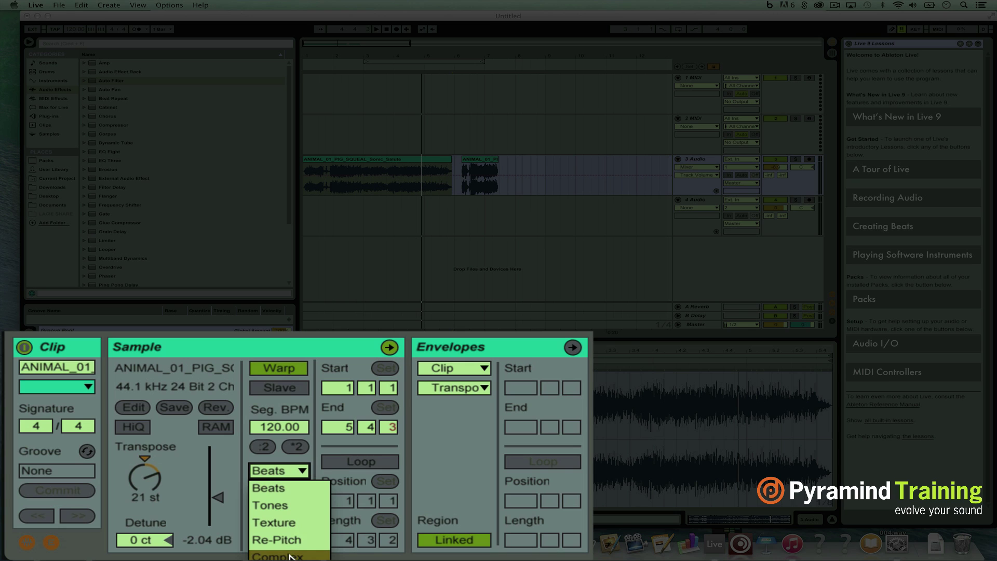
- Switch the pig squeal to Texture warp mode and try out small Grain Size values
click(289, 519)
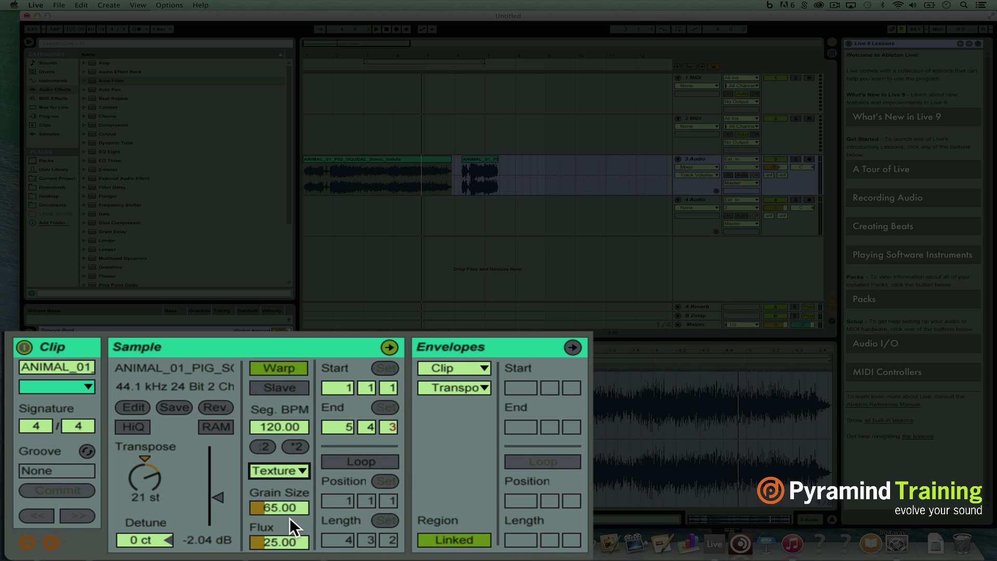
click(266, 541)
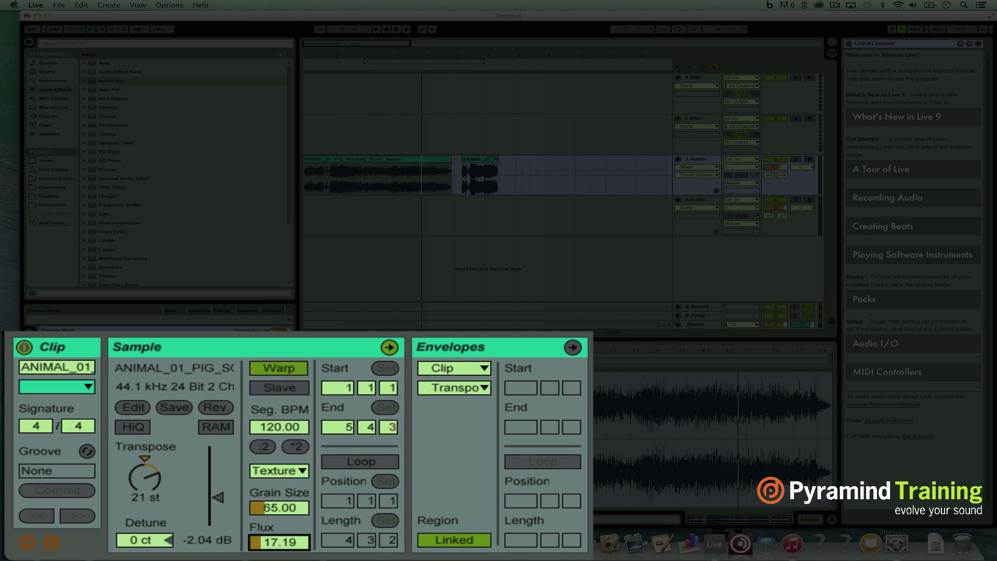
click(278, 507)
text(218.14)
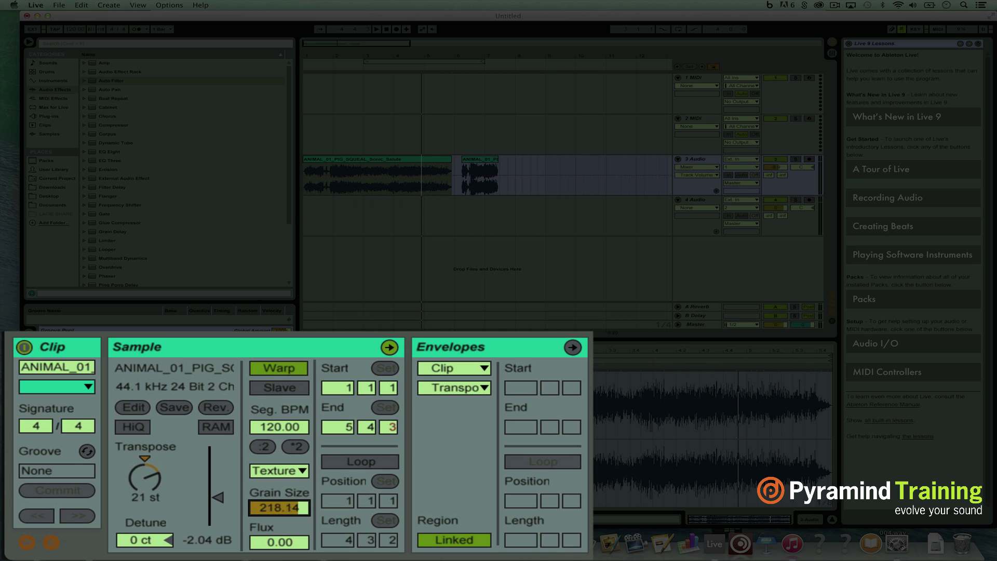
key(Return)
drag(280, 507, 280, 468)
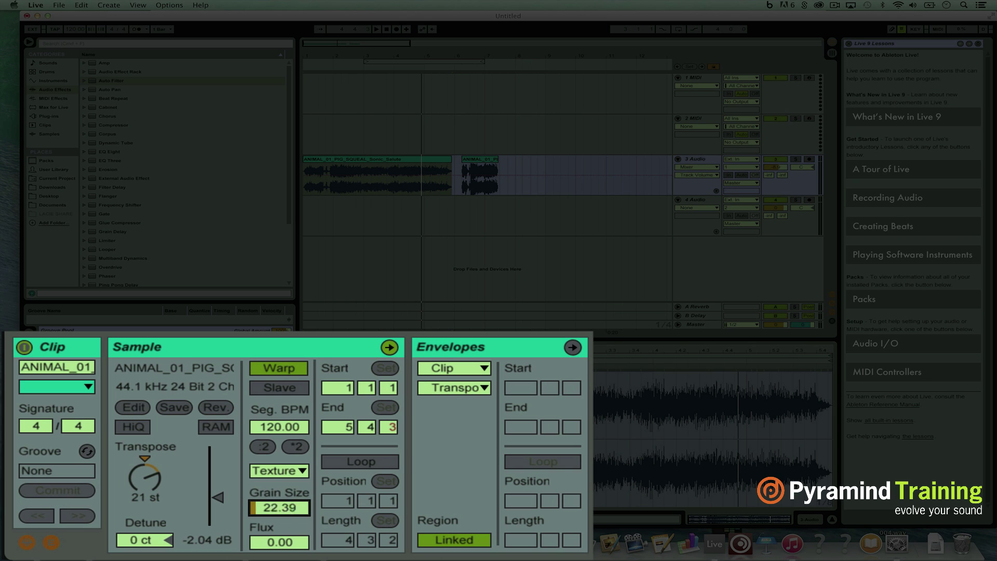
- Set Flux to 0.00 and Grain Size to about 244.65, then transpose to -13 st
drag(275, 541, 275, 499)
drag(280, 542, 280, 559)
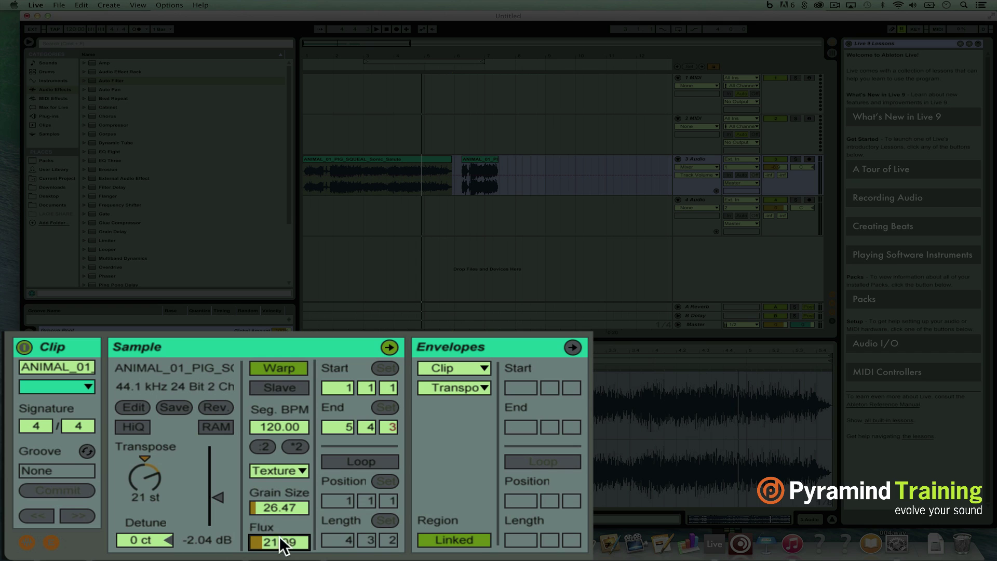
key(space)
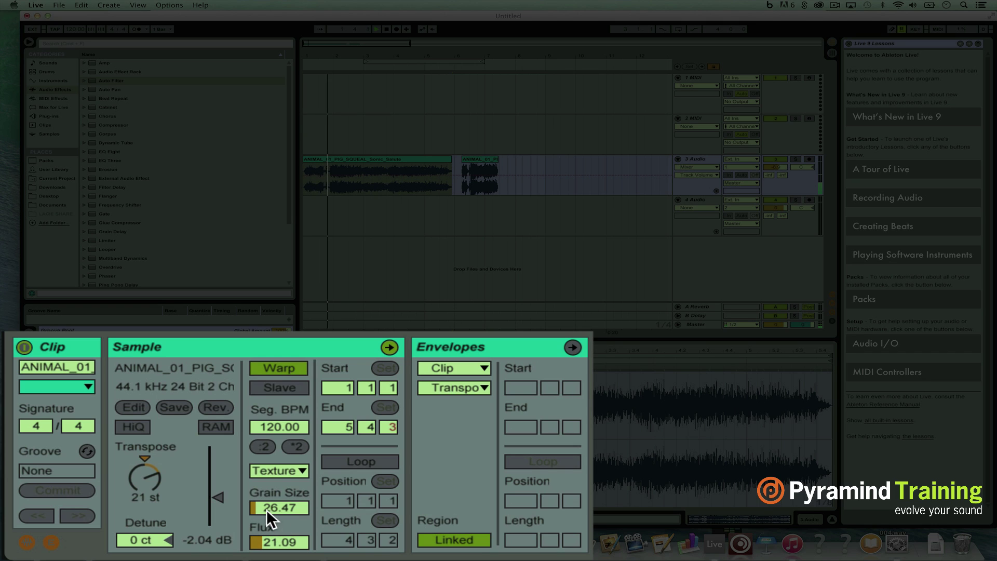
drag(266, 509, 266, 463)
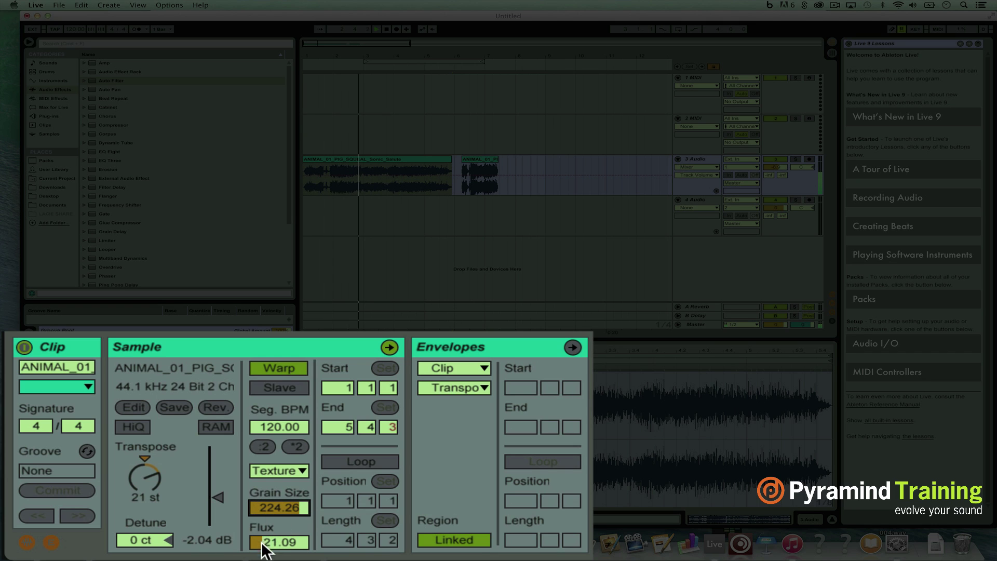
drag(262, 543, 261, 559)
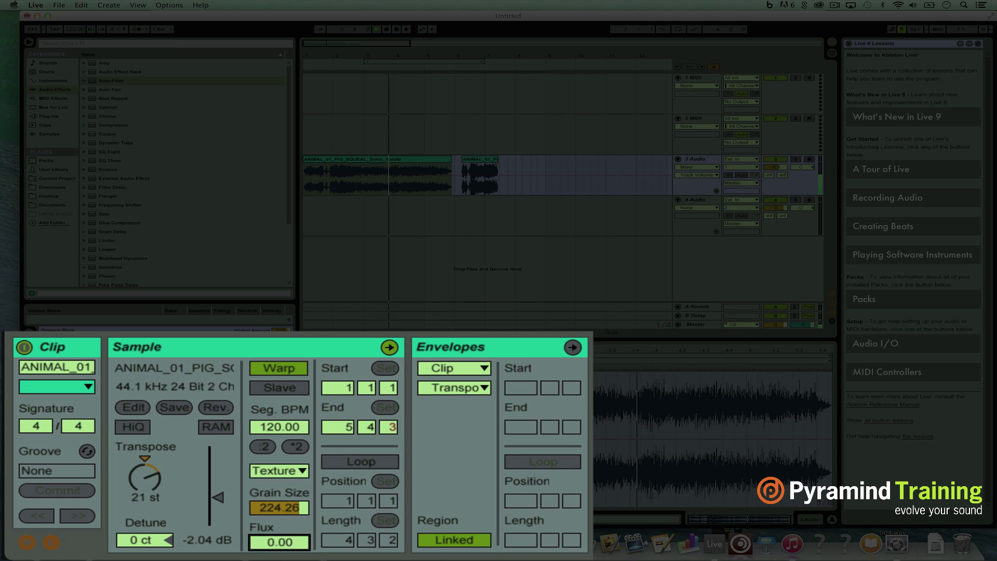
drag(273, 501, 279, 470)
drag(155, 471, 155, 494)
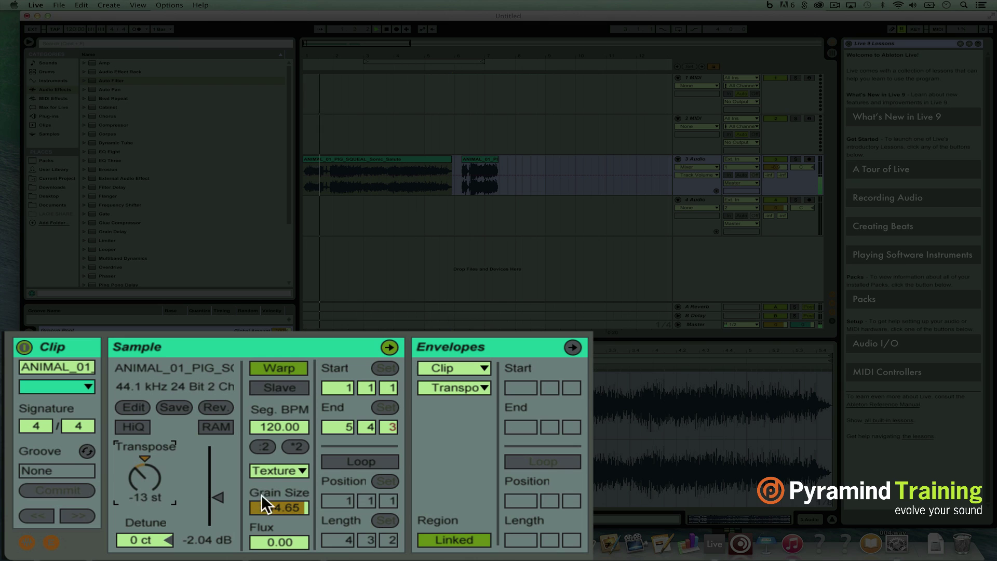
- Shrink the grain size and retune the pig squeal clip to +8 semitones
drag(261, 500, 261, 525)
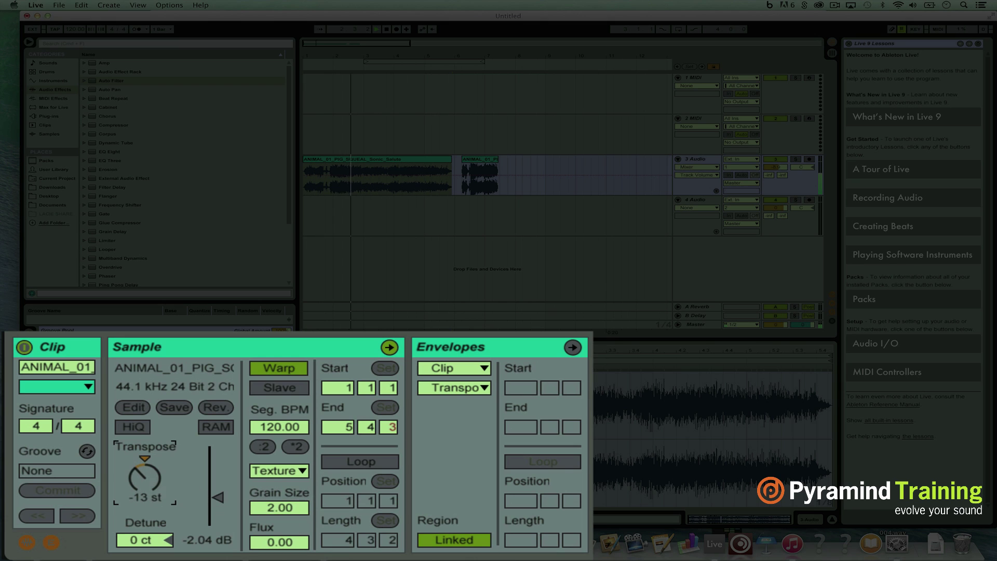
text(12)
key(Return)
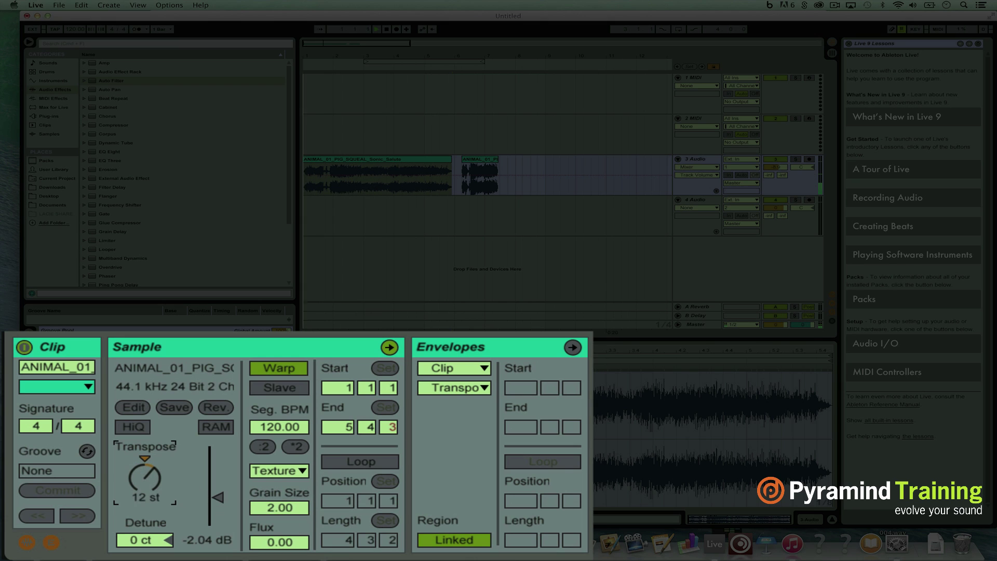
key(Down)
key(Down)
key(Down)
key(Down)
- Set the Texture Grain Size to about 126 and Flux to about 30
mouse_move(280, 507)
mouse_down()
mouse_move(280, 486)
mouse_move(275, 548)
mouse_move(280, 491)
mouse_move(278, 505)
mouse_up()
drag(274, 541, 275, 551)
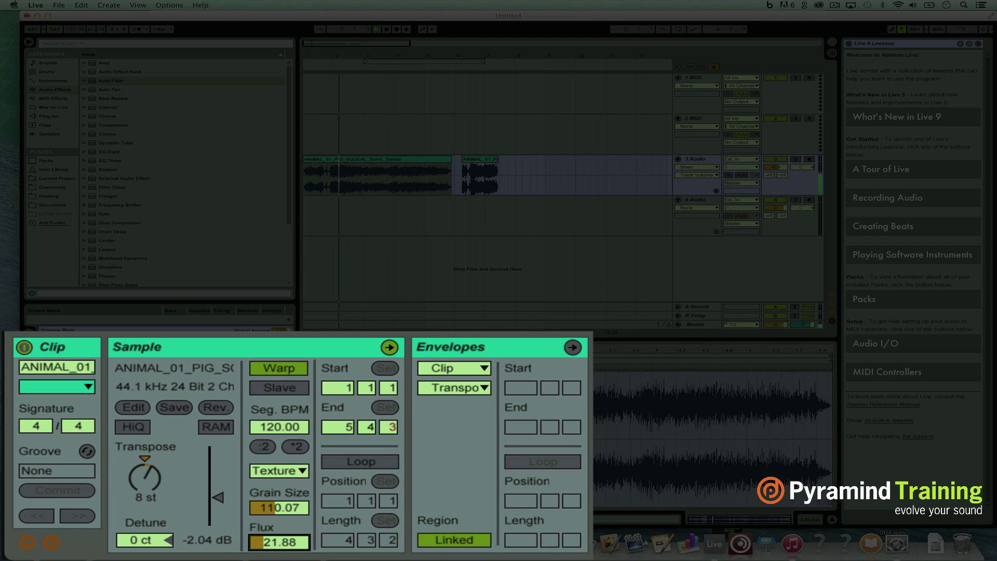
drag(280, 507, 279, 498)
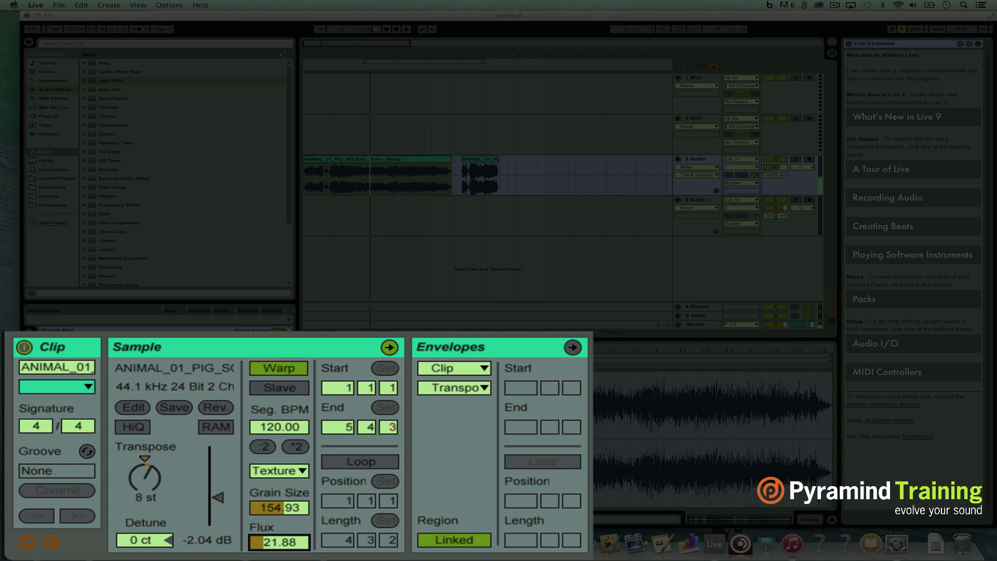
drag(272, 541, 270, 536)
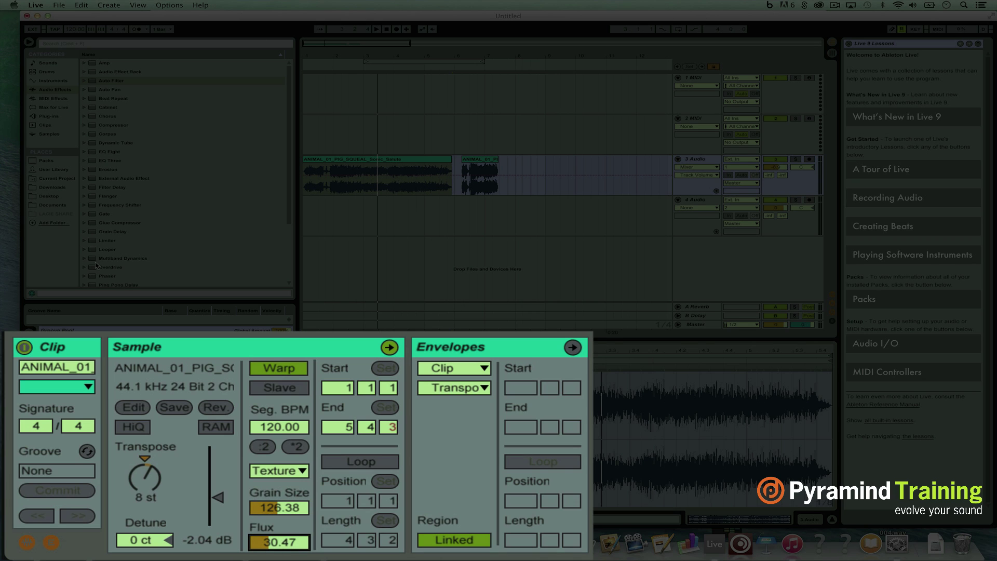
- Show the audio track's device chain in place of the clip settings
scroll(96, 265, down, 3)
key(super+alt+l)
scroll(105, 237, up, 3)
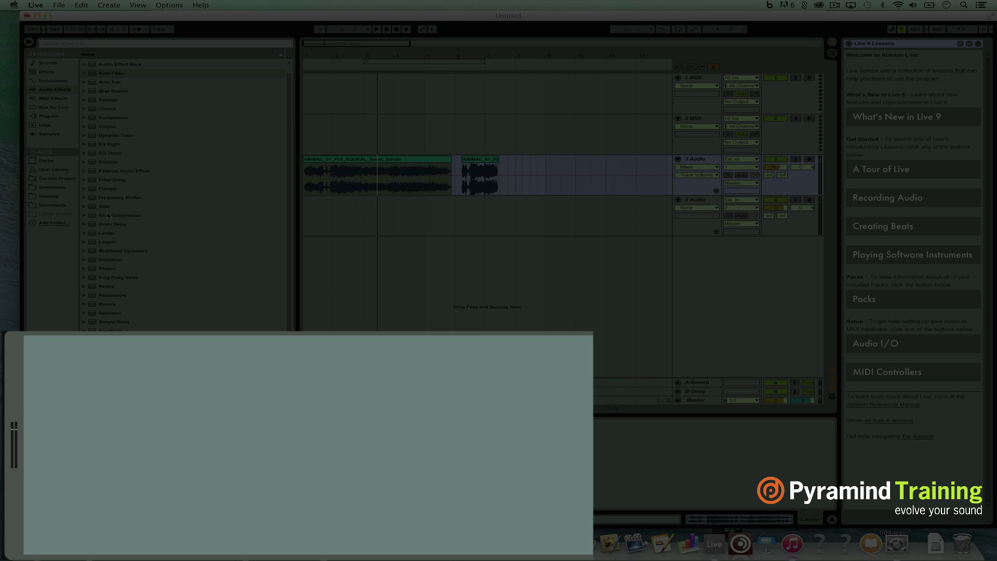
- Set the Chorus Dry/Wet to 45% and add an Overdrive from Audio Effects
scroll(105, 329, up, 1)
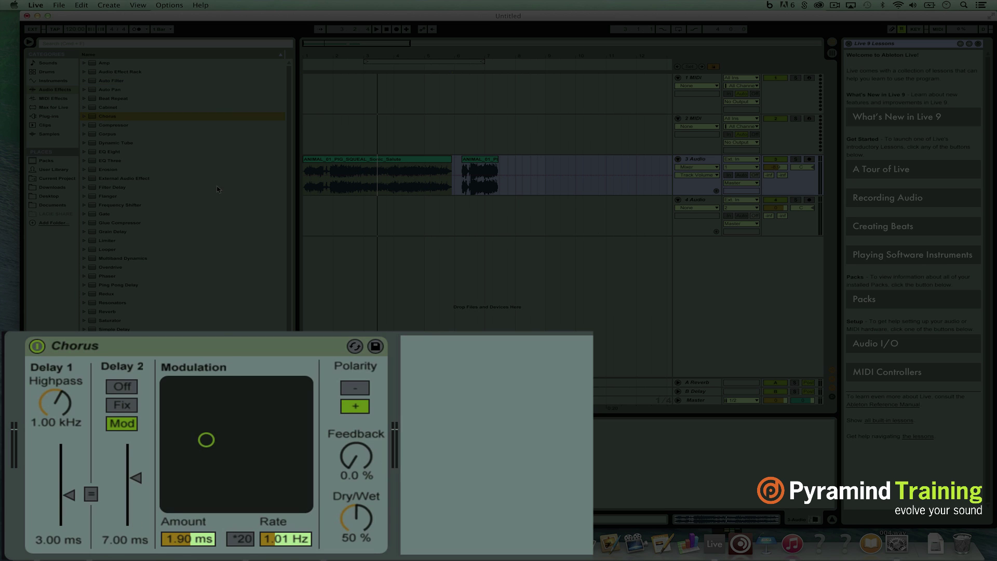
drag(343, 516, 343, 516)
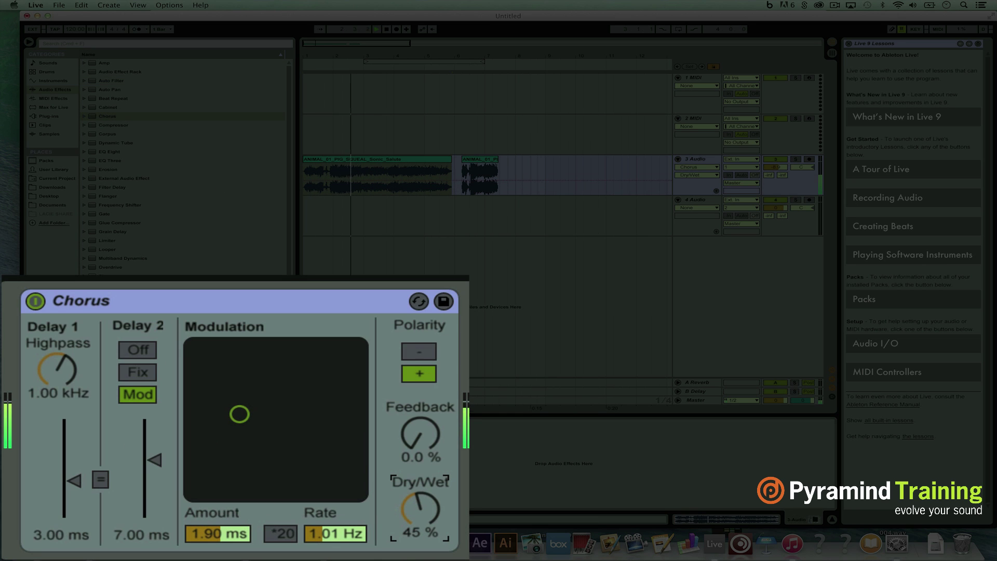
click(104, 268)
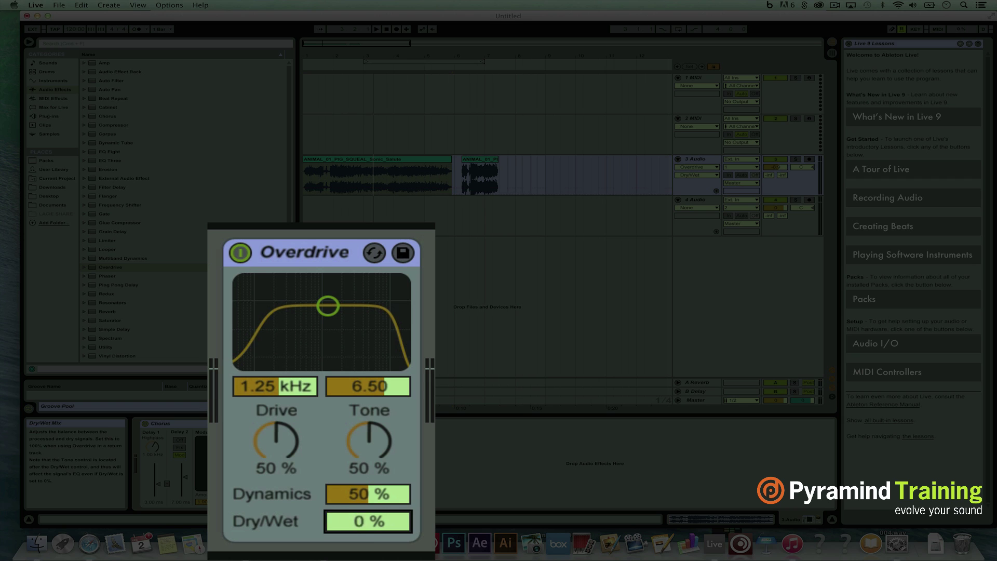
- Set the Overdrive band to 7.63 kHz with 100% dynamics and 9% dry/wet
drag(368, 478, 372, 479)
drag(368, 531, 367, 512)
drag(333, 293, 374, 350)
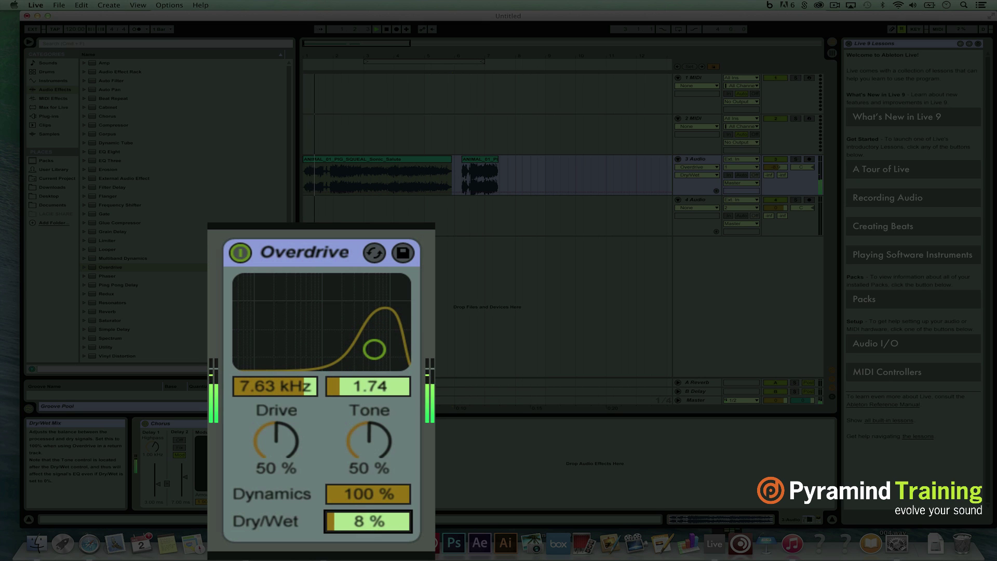
drag(370, 519, 369, 518)
key(space)
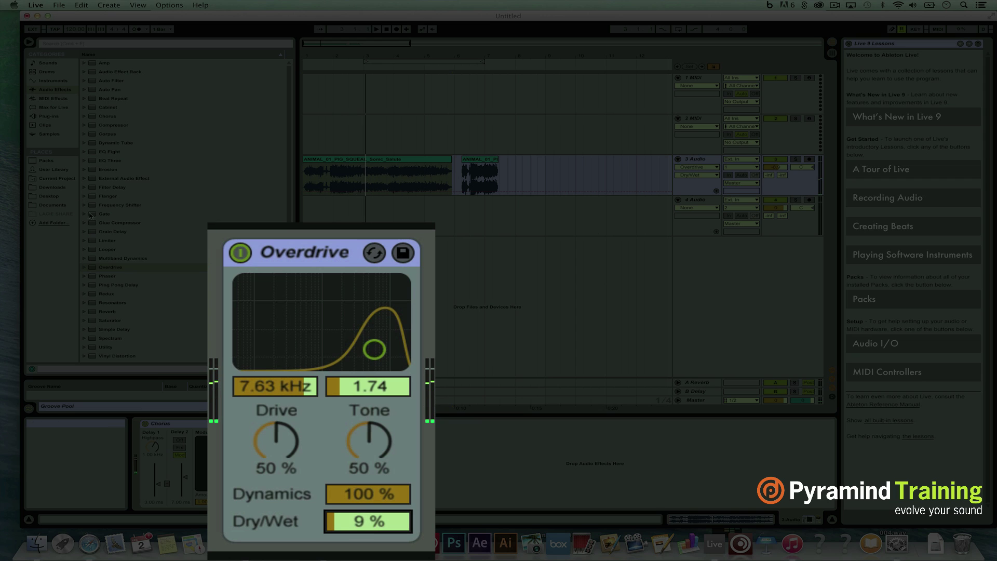
- Add a Frequency Shifter after the Overdrive on the pig squeal track and select its frequency
scroll(105, 227, down, 1)
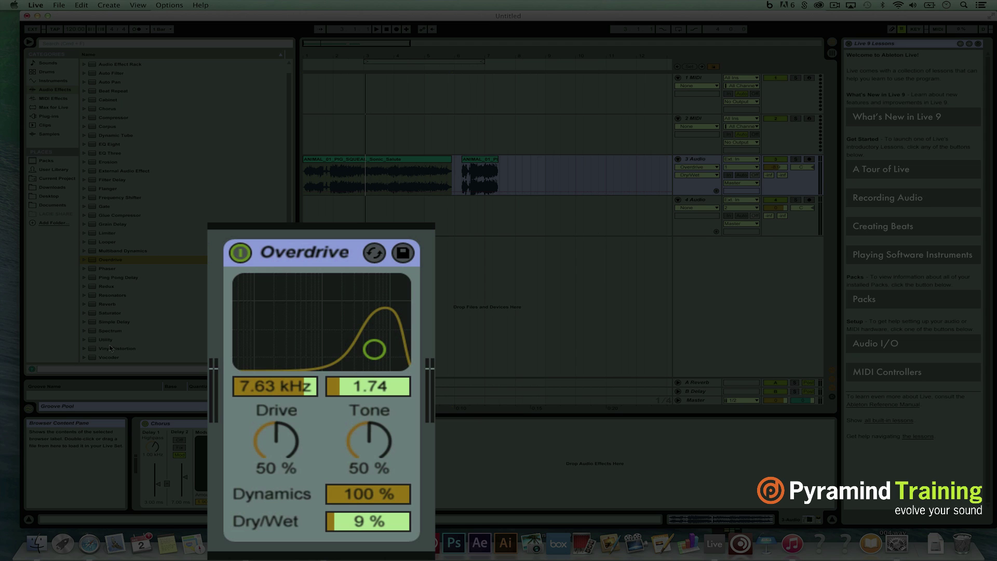
scroll(121, 90, up, 1)
double_click(113, 207)
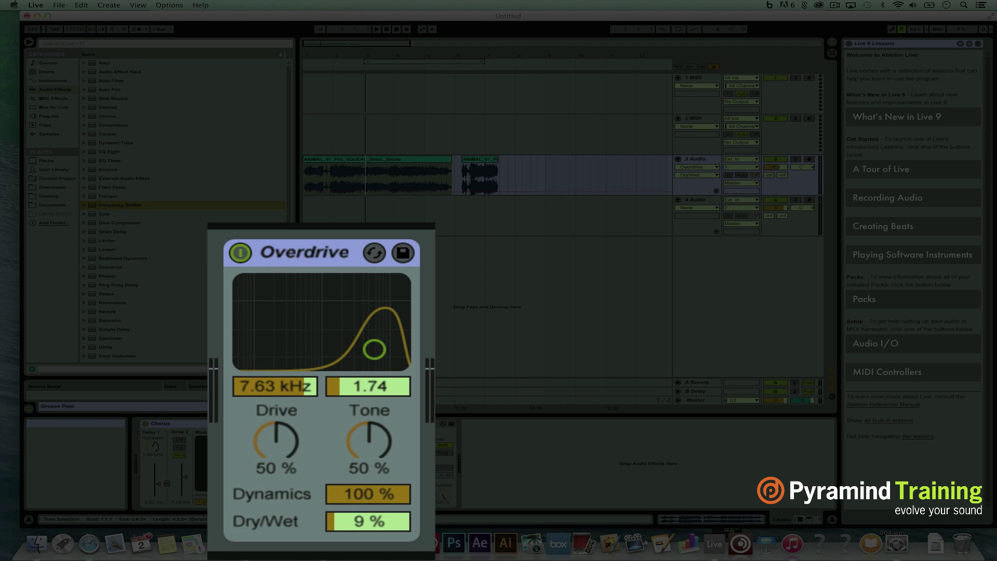
click(443, 355)
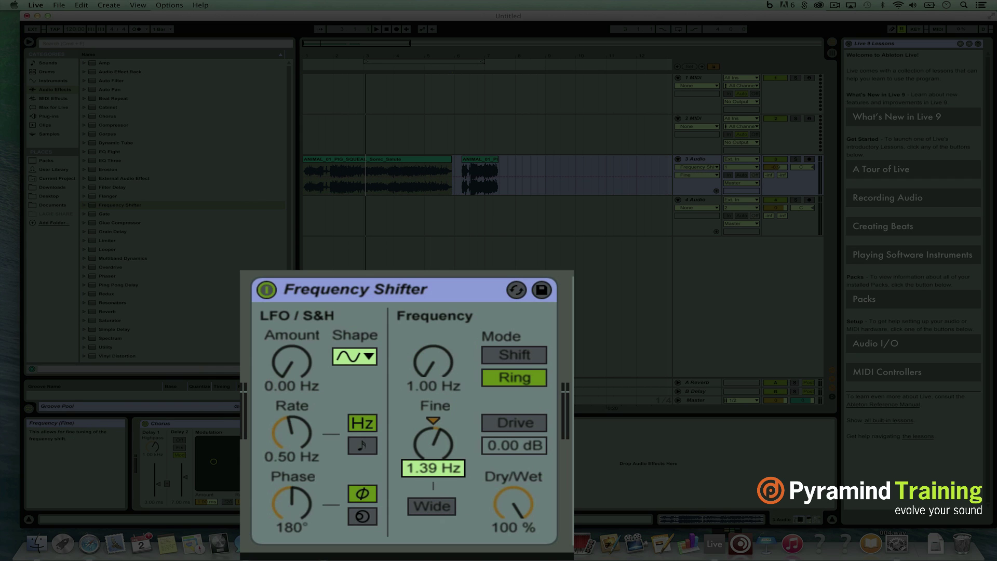
- Sweep the Frequency Shifter's Fine frequency during playback, settle it at 1.39 Hz, then show Session View
key(space)
mouse_move(434, 443)
mouse_down()
mouse_move(433, 426)
mouse_move(433, 440)
mouse_up()
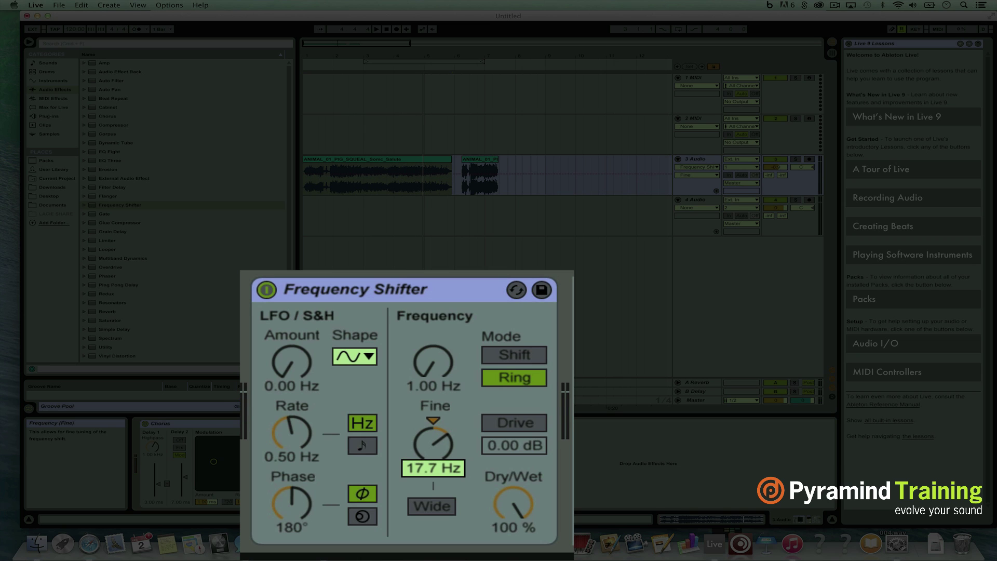
drag(434, 435, 427, 461)
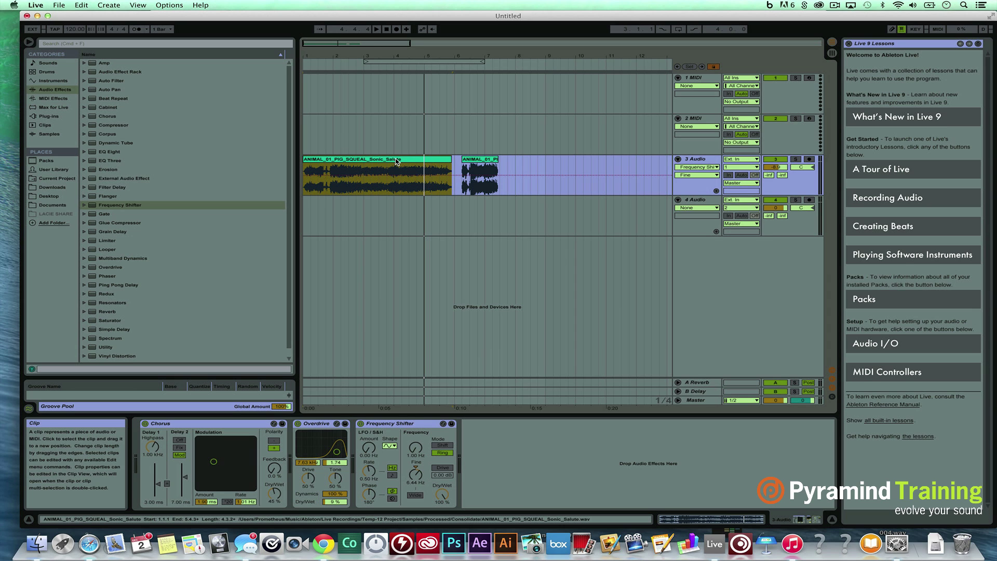
key(Tab)
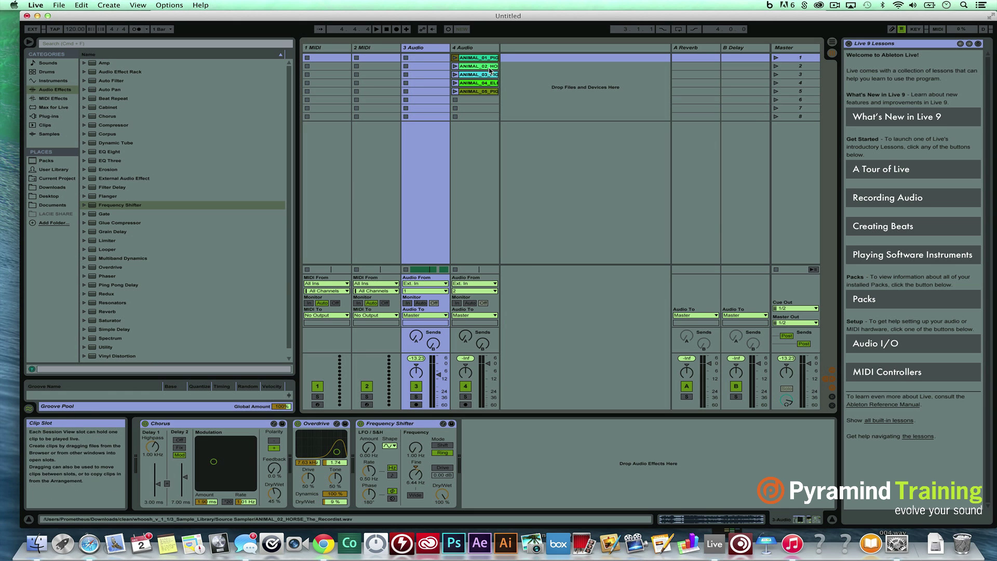
- Copy the ANIMAL_02_HORSE clip onto new track 4 and lower its gain to -8.09 dB
key(Tab)
click(533, 180)
key(space)
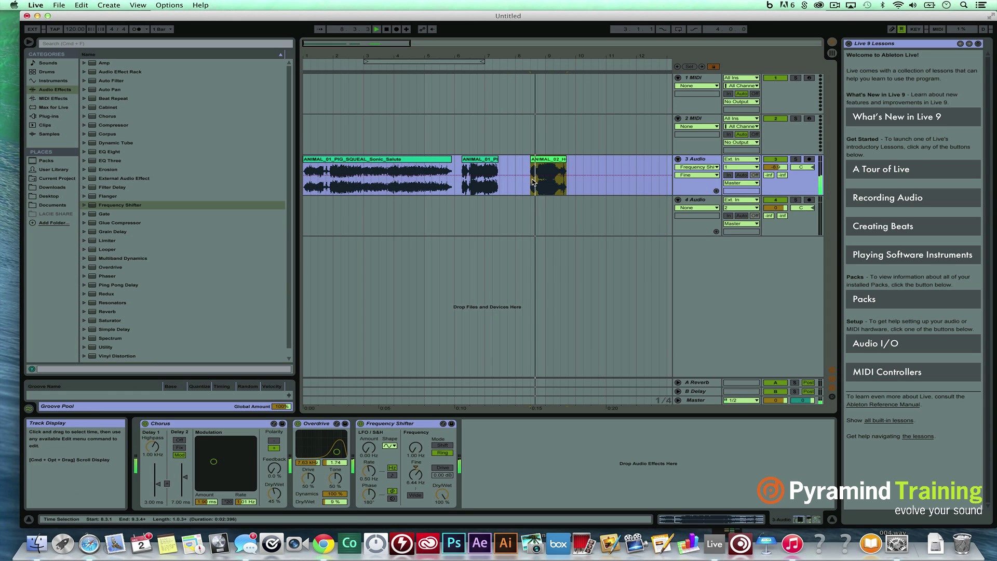
key(super+t)
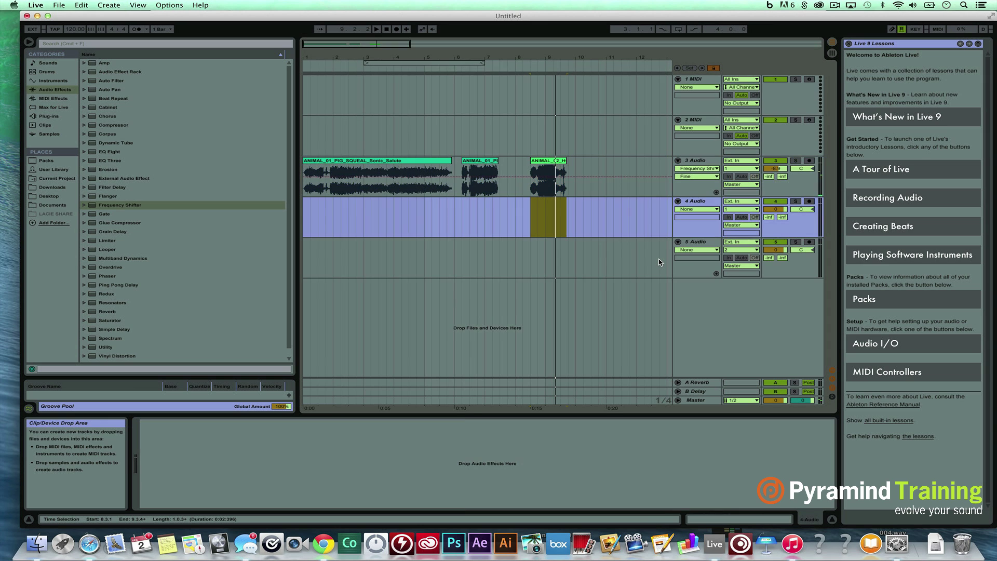
drag(550, 174, 538, 203)
double_click(538, 203)
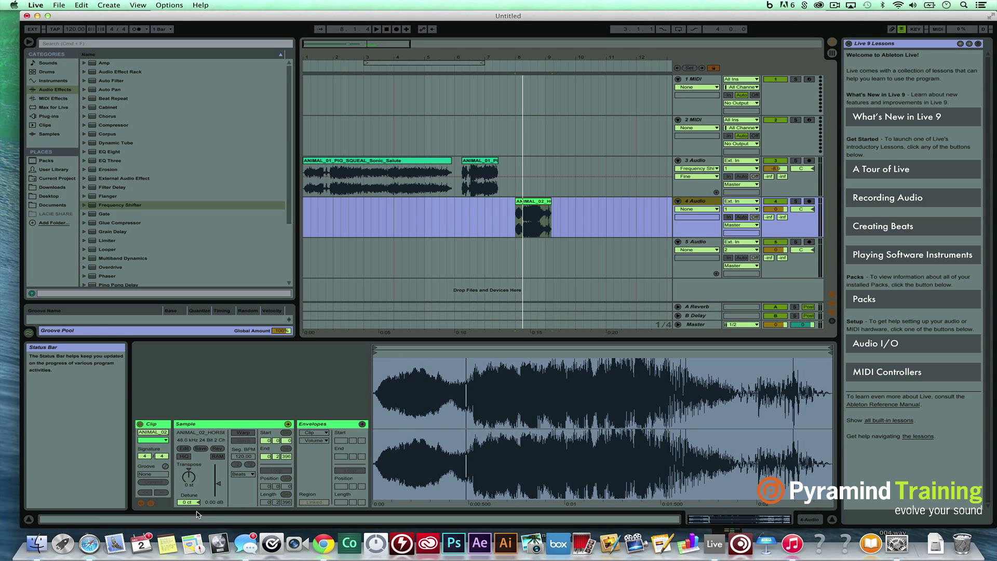
drag(217, 482, 217, 496)
- Set the horse clip to Re-Pitch warping, raise its Seg BPM from 120 to about 172, and lengthen it
key(space)
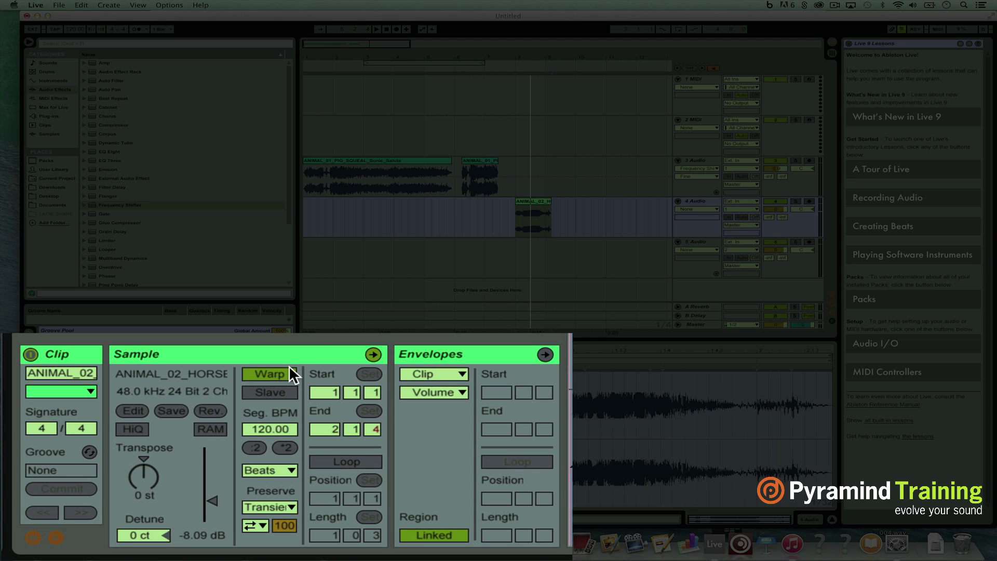
click(269, 474)
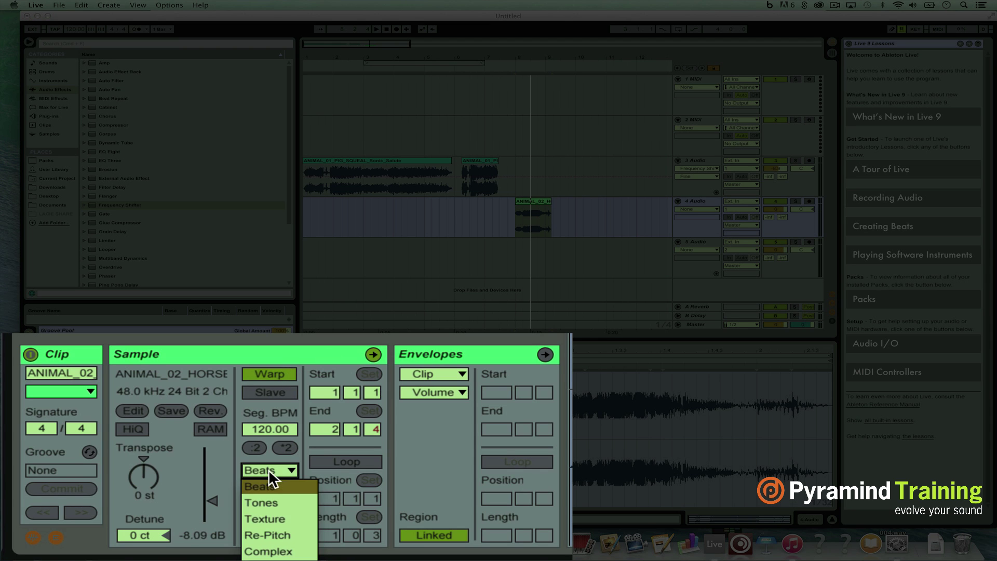
click(269, 534)
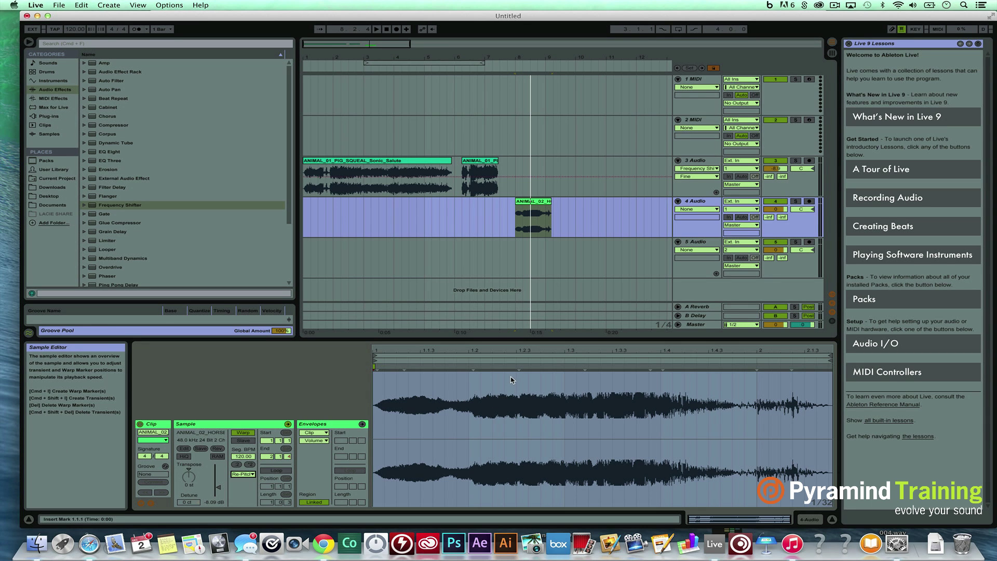
click(759, 372)
mouse_move(760, 370)
mouse_down()
mouse_move(918, 343)
mouse_move(639, 279)
mouse_up()
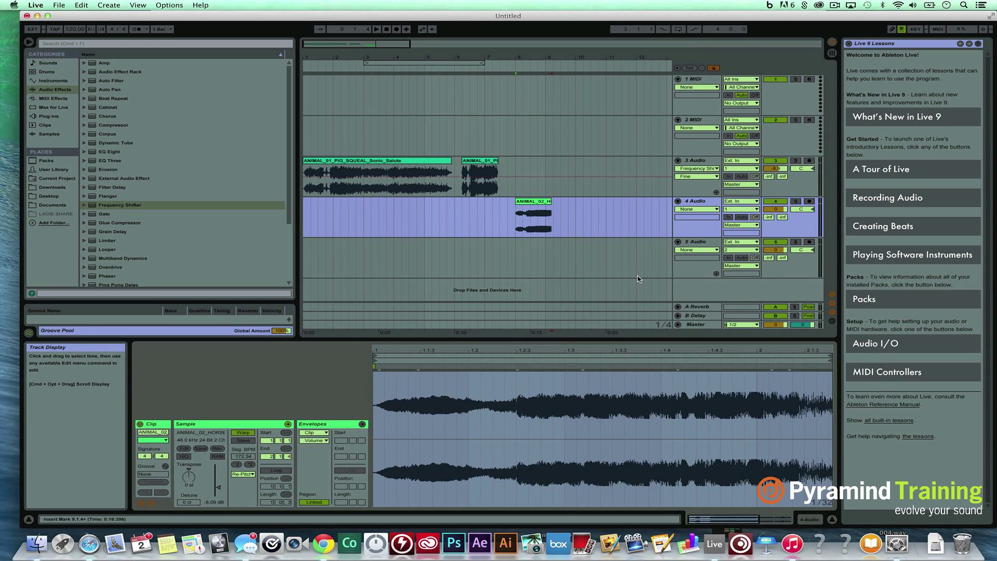
drag(552, 203, 619, 198)
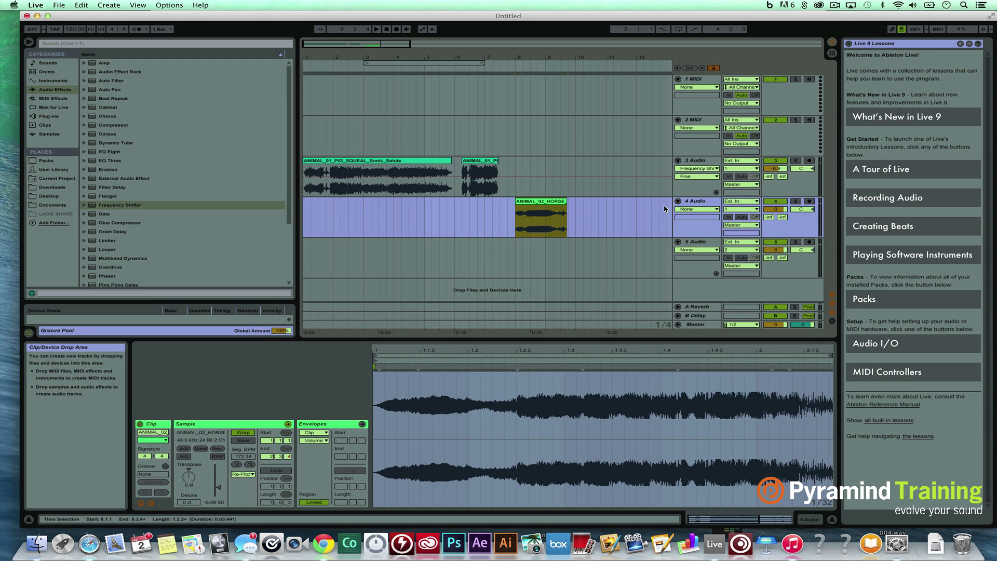
key(minus)
key(minus)
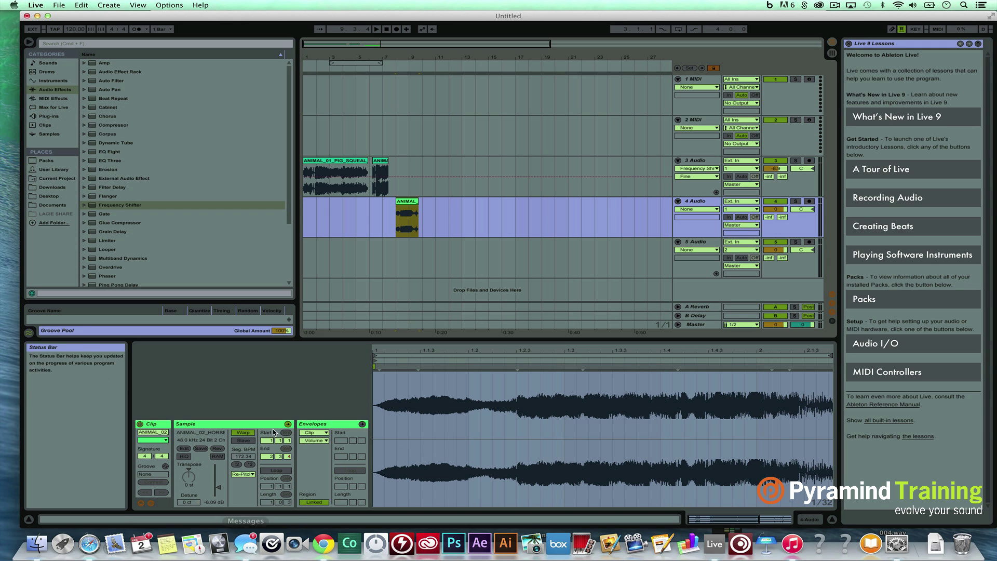
- Extend the horse clip's End to bar 23 and drag warp markers to stretch it to about bar 5
drag(267, 456, 267, 436)
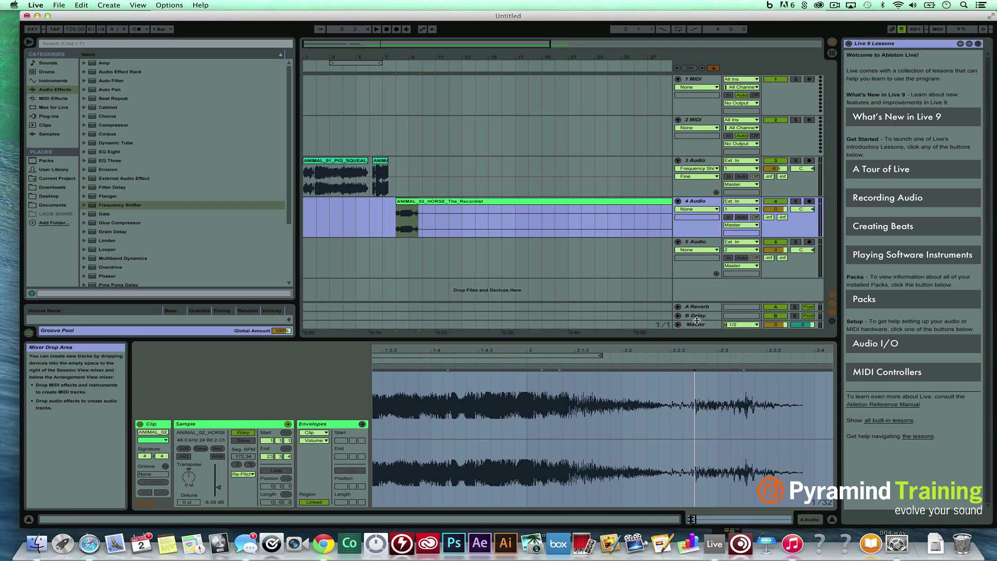
drag(695, 346, 473, 332)
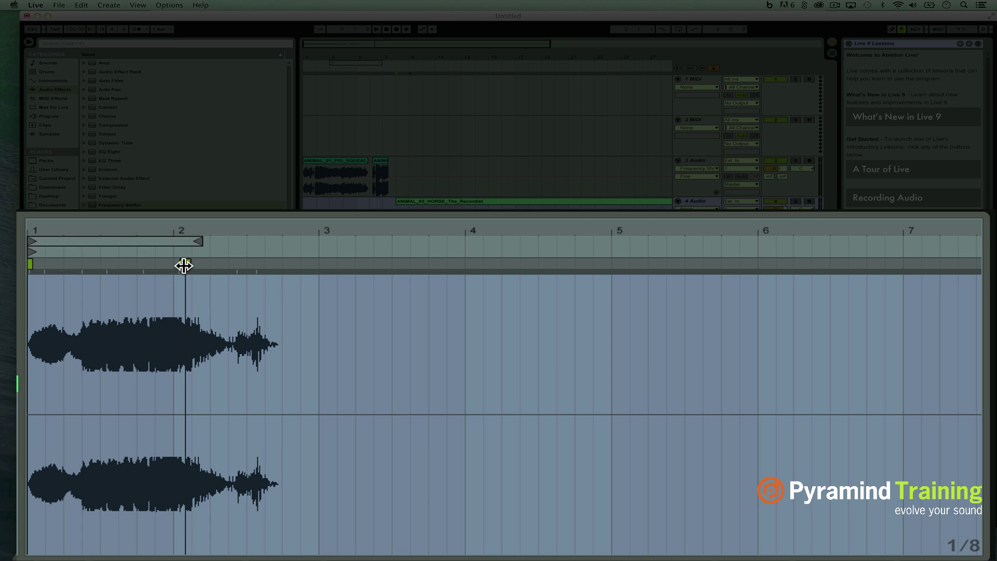
mouse_move(184, 265)
mouse_down()
mouse_move(365, 254)
mouse_move(420, 265)
mouse_move(582, 249)
mouse_up()
key(space)
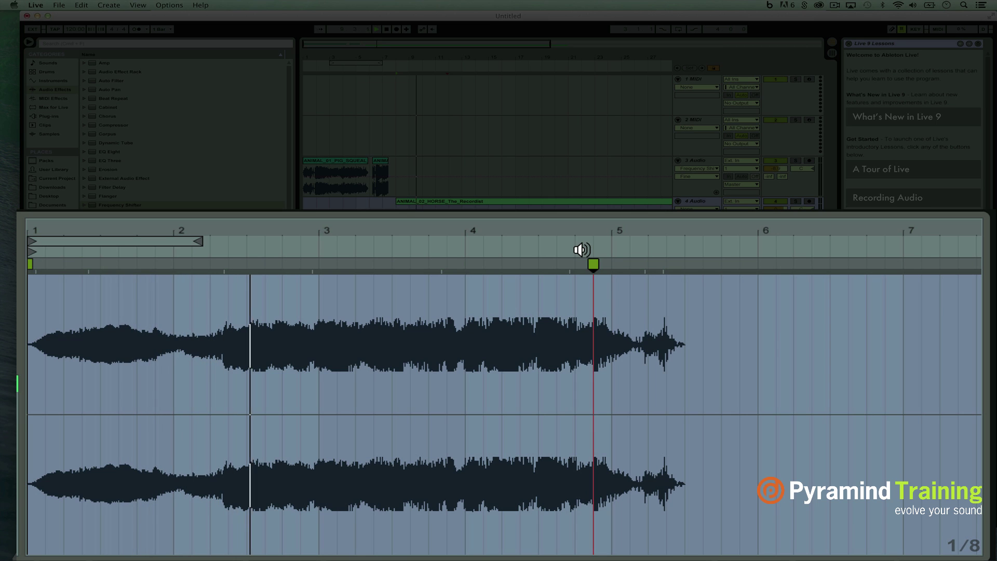
drag(664, 264, 707, 260)
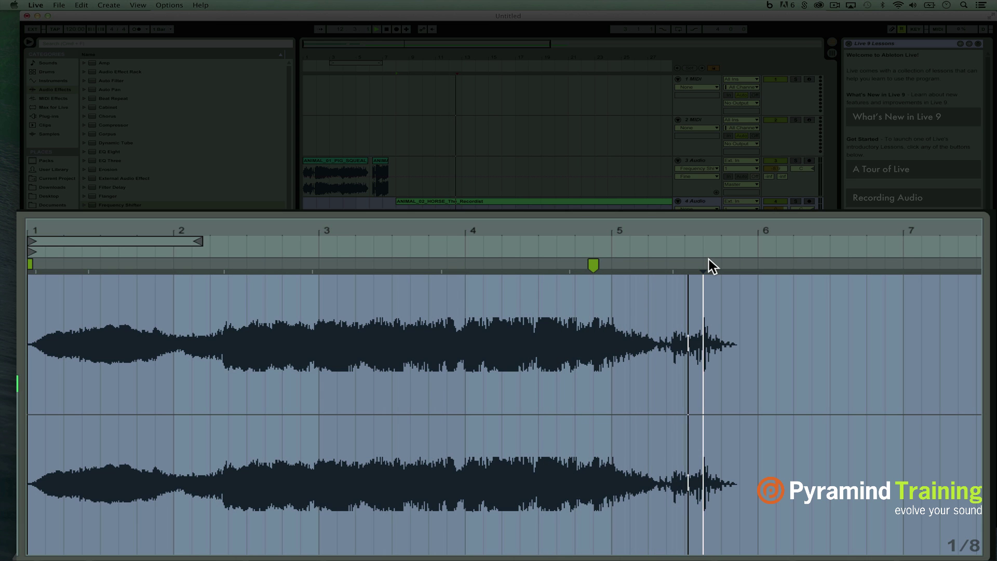
- Load Reverb, Saturator before it, and Simple Delay between them, linking the delay's left and right times
key(shift+Tab)
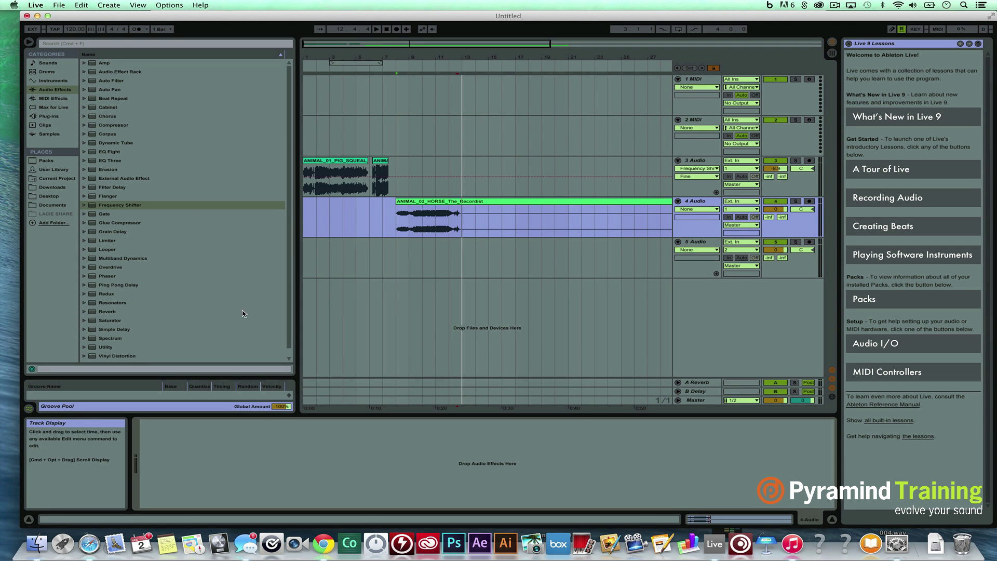
double_click(105, 309)
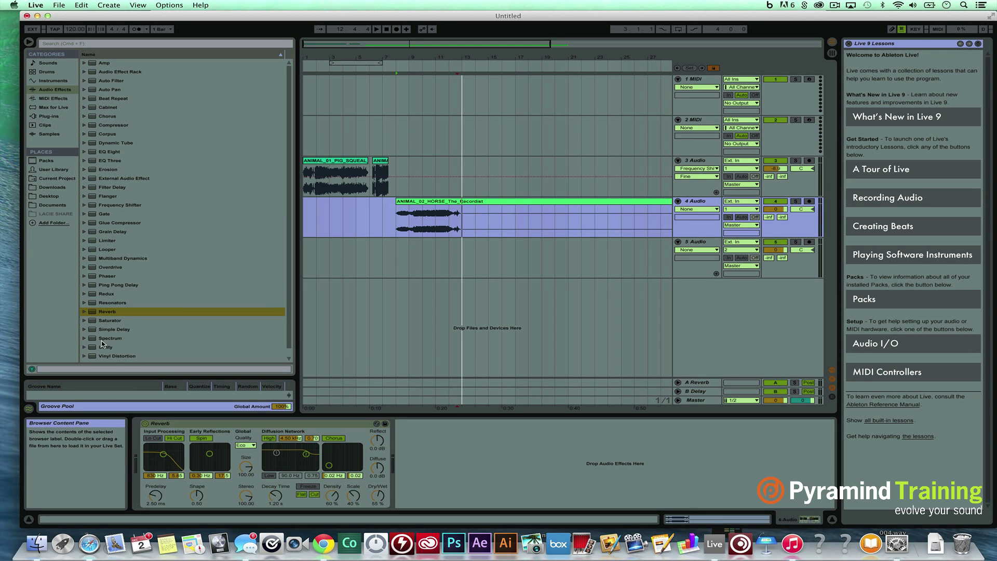
double_click(102, 321)
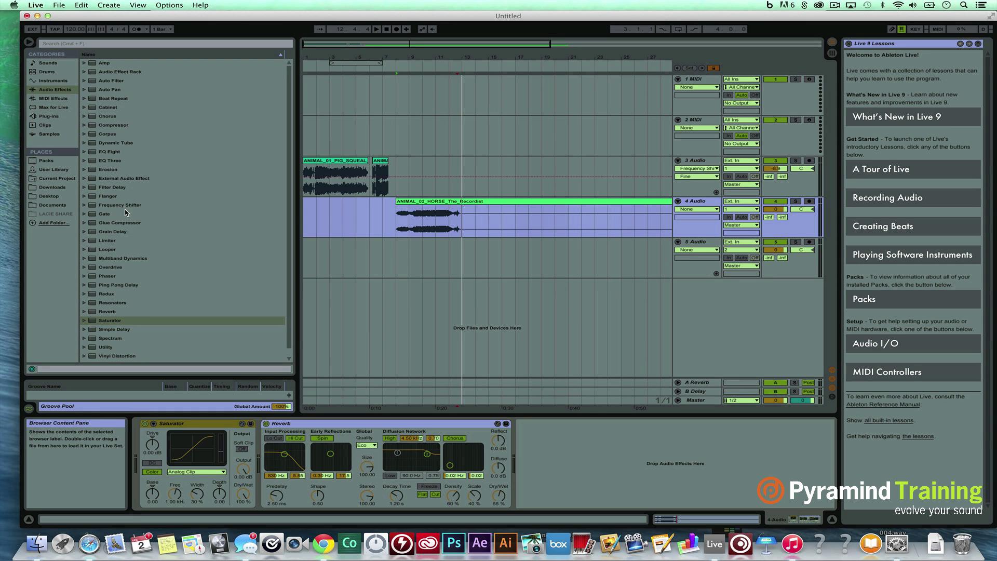
drag(105, 331, 261, 451)
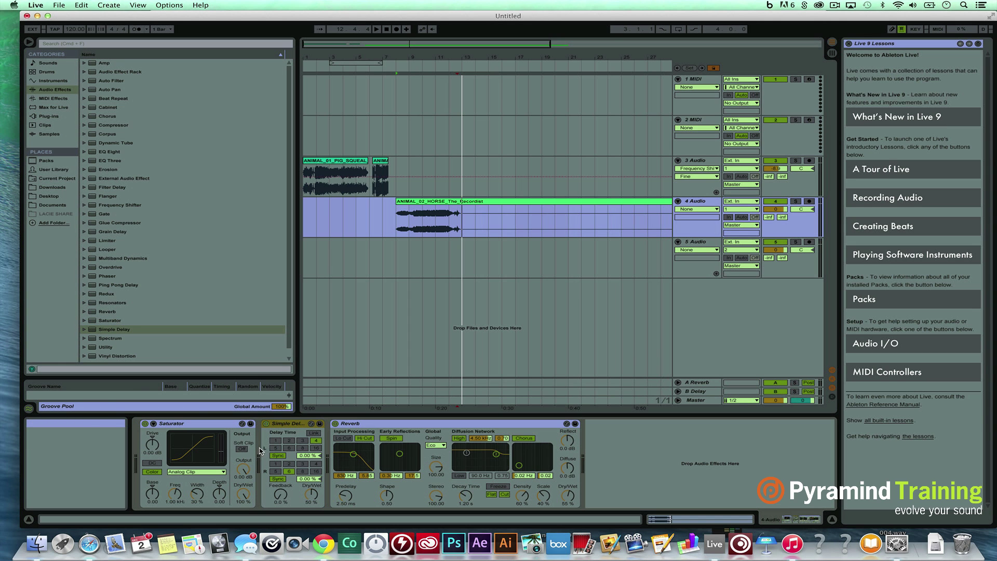
click(314, 433)
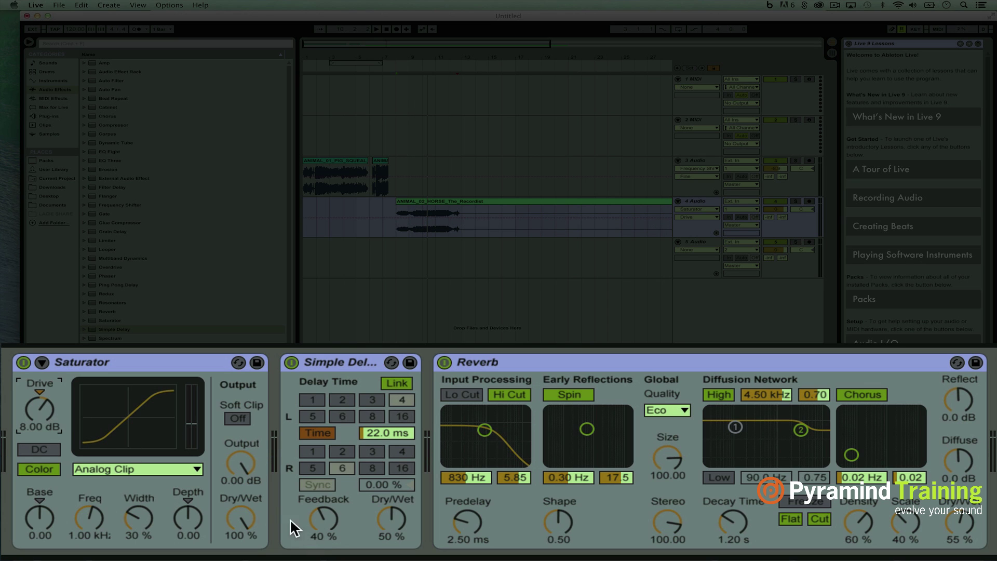
- Enable Saturator soft clipping at 9.14 dB drive and darken the Reverb, decay 7.39 s, 62% wet
click(241, 416)
click(55, 404)
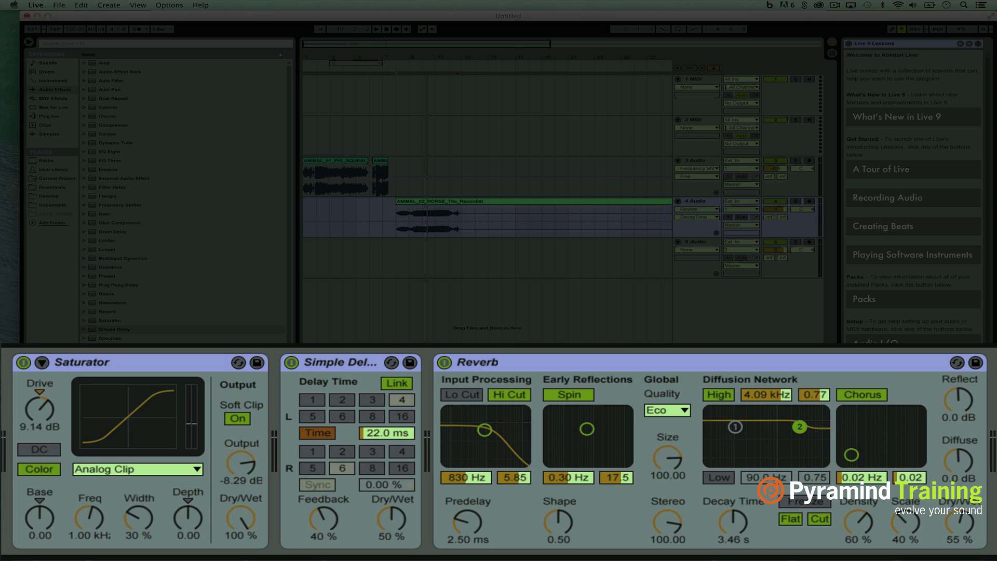
drag(484, 429, 485, 440)
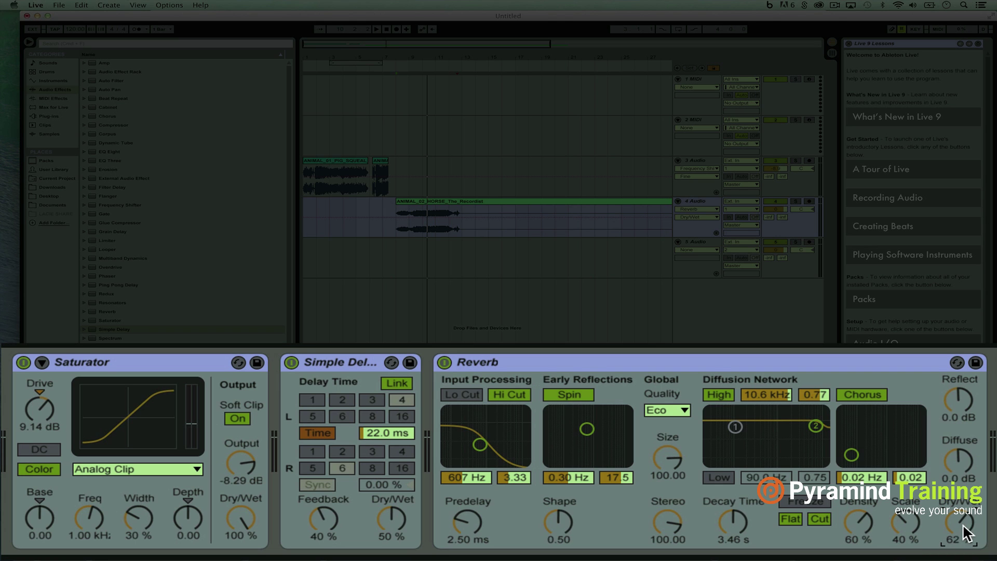
double_click(428, 210)
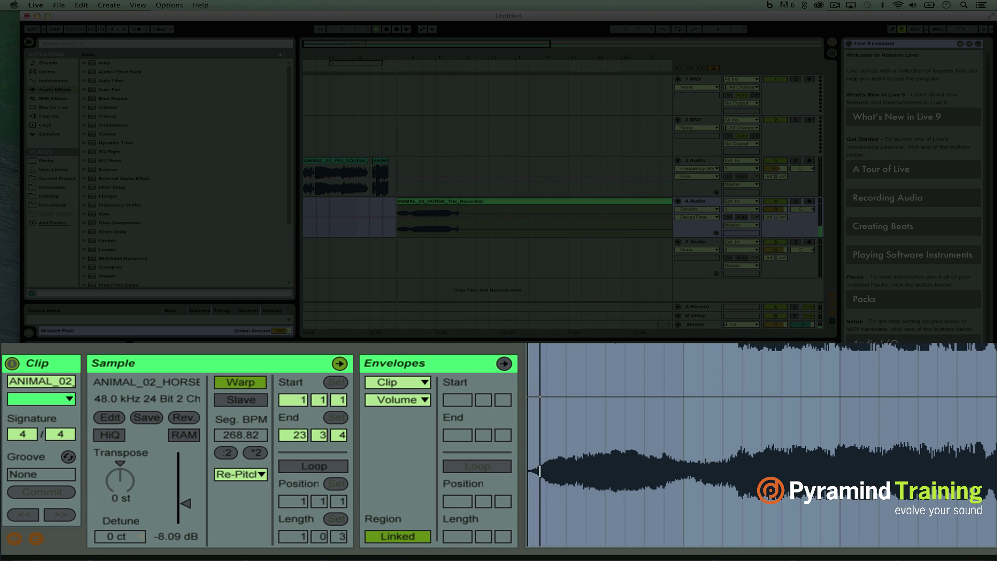
- Stretch the horse warp marker until Seg. BPM reads 999.00, then show the device chain again
drag(583, 470, 700, 471)
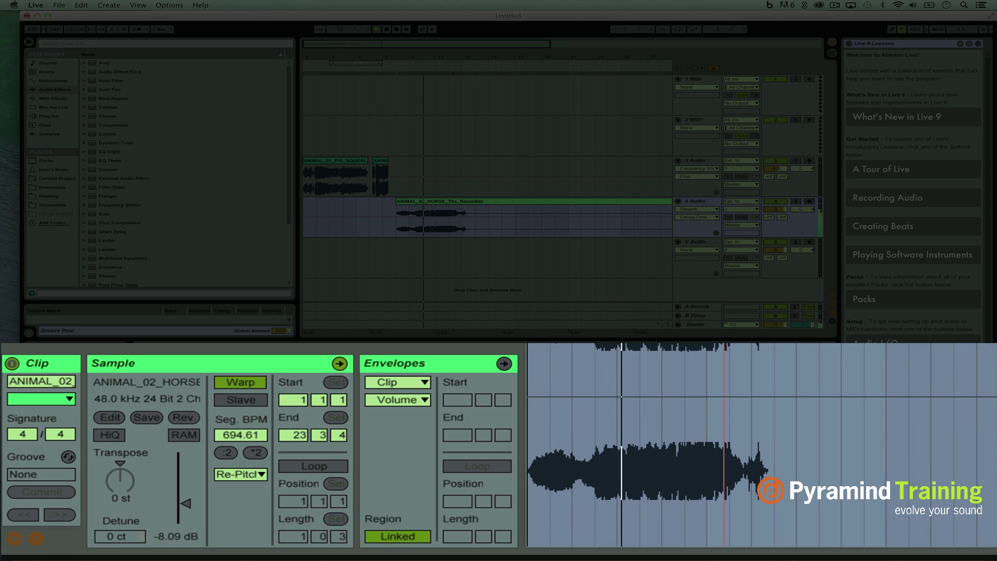
drag(240, 435, 241, 374)
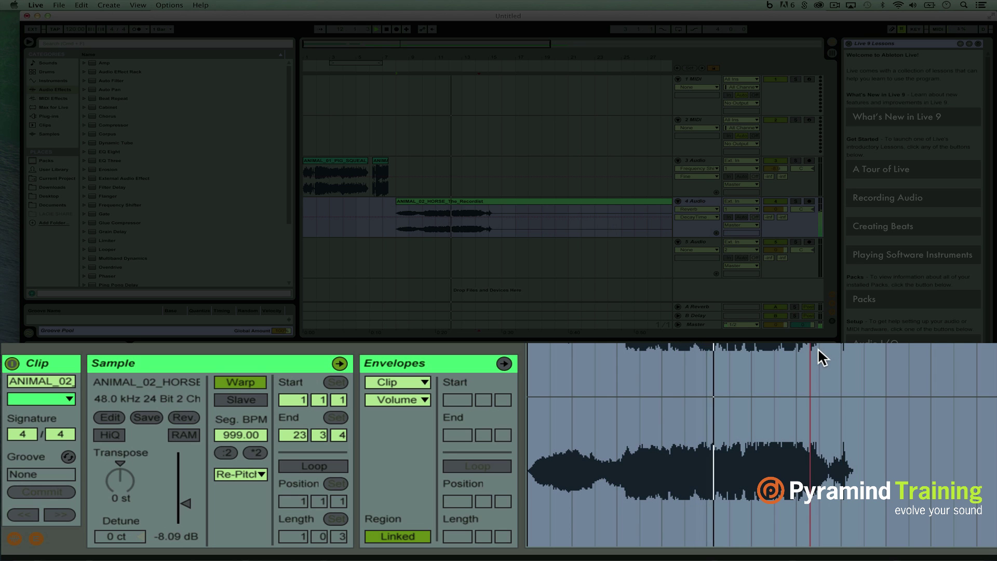
key(shift+Tab)
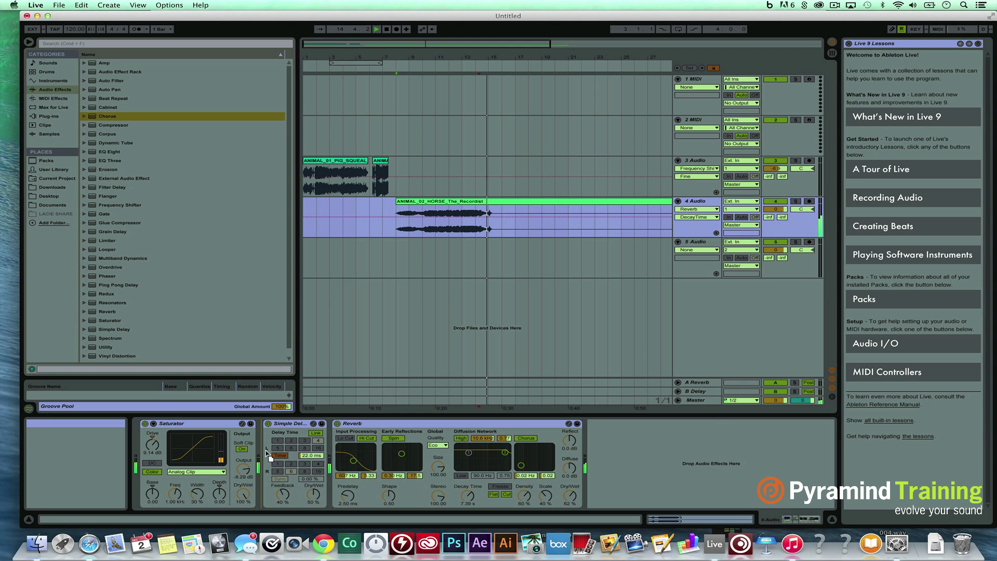
- Place a 60% wet Chorus after the Simple Delay on the horse track and audition it
drag(110, 120, 381, 478)
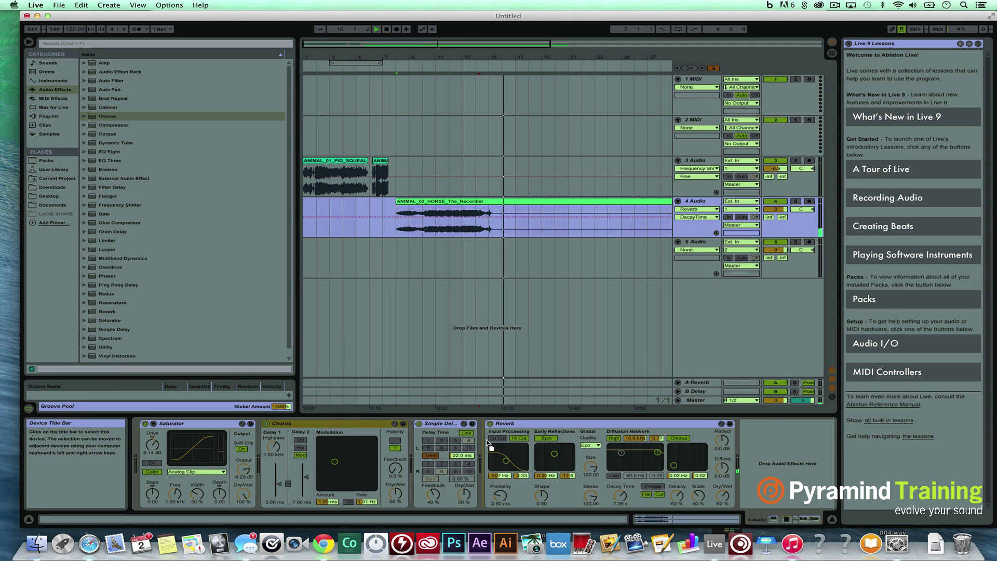
drag(489, 444, 483, 444)
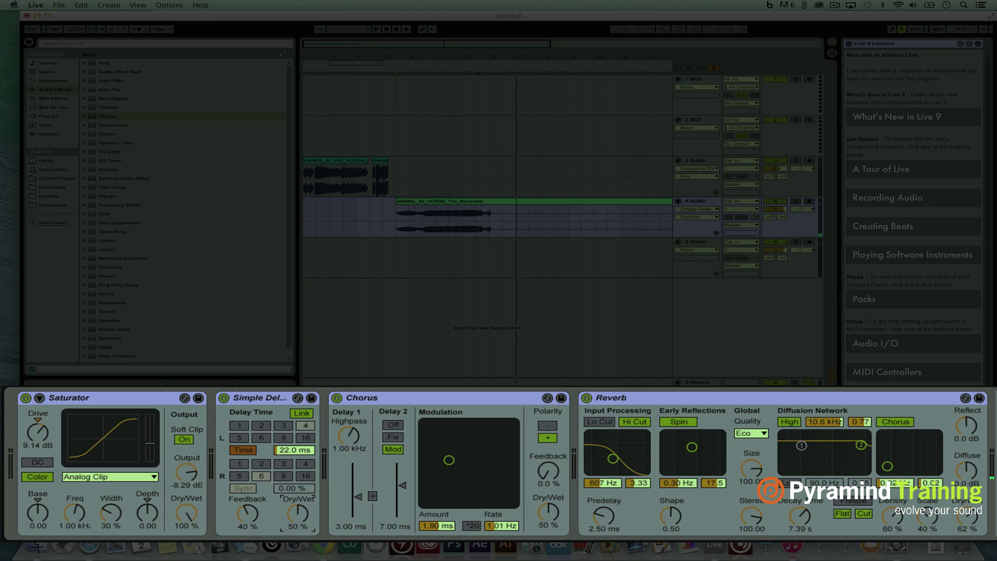
key(space)
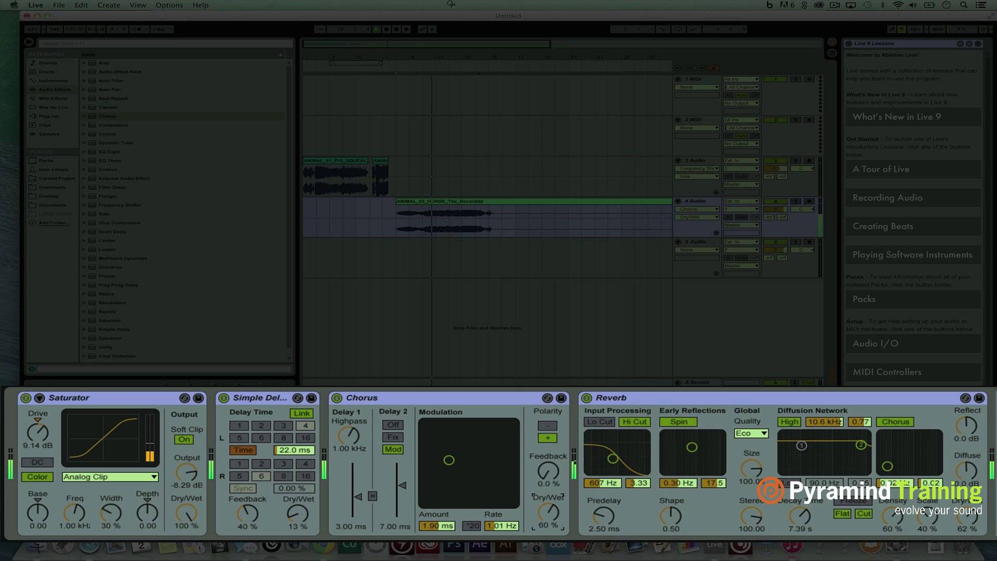
drag(347, 61, 346, 54)
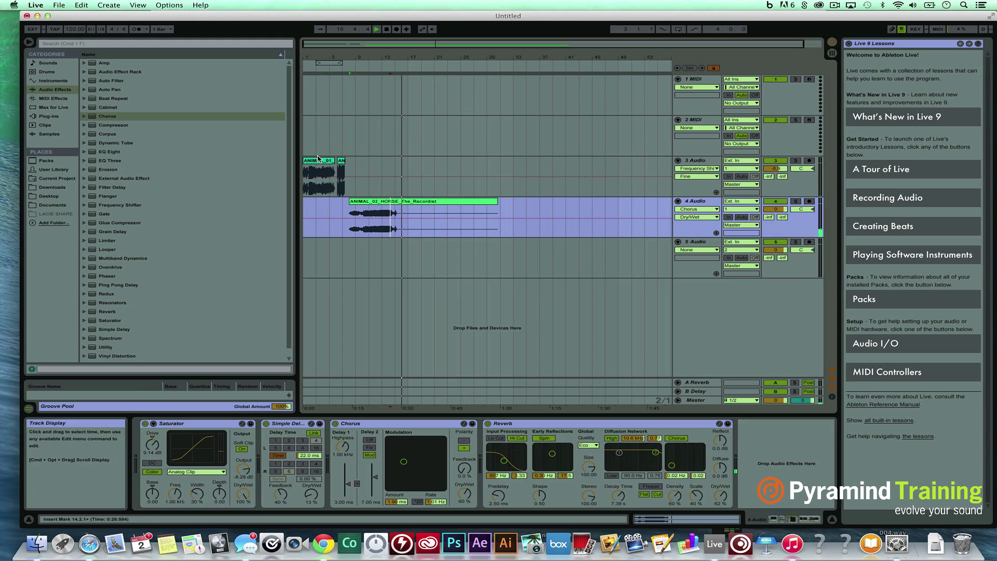
click(314, 161)
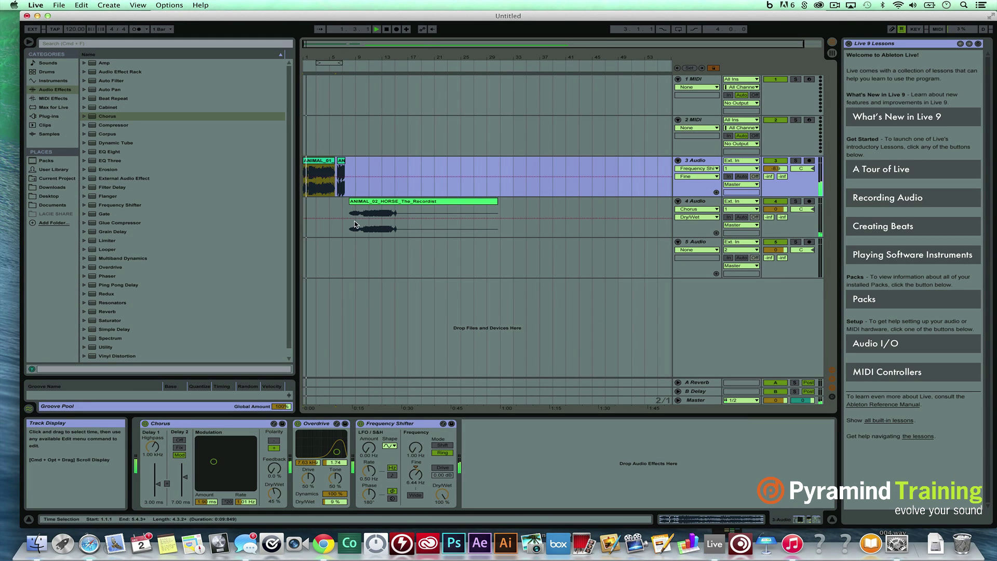
- Select the ANIMAL_02_HORSE clip on track 4 and set the playhead at its start
click(423, 201)
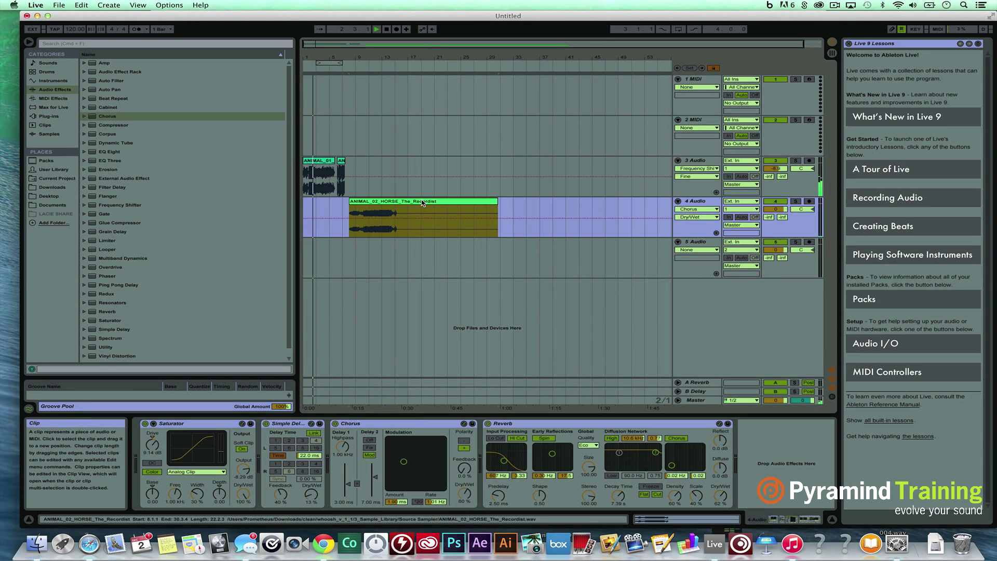
click(393, 200)
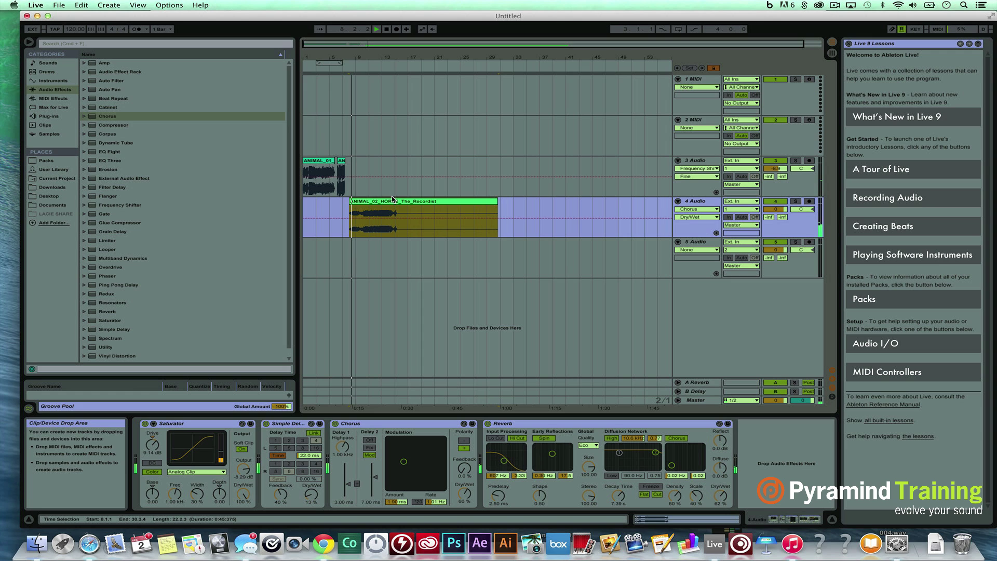